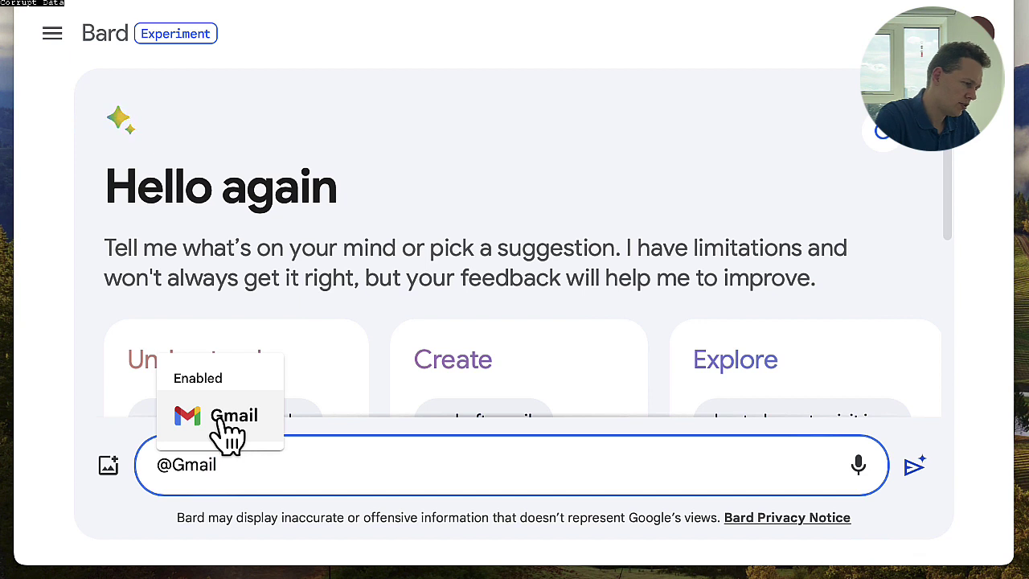
Step: Ask the Gmail extension "When is the CEMS annual event this year and what activities did I sign up for?" and read through the reply
click(229, 430)
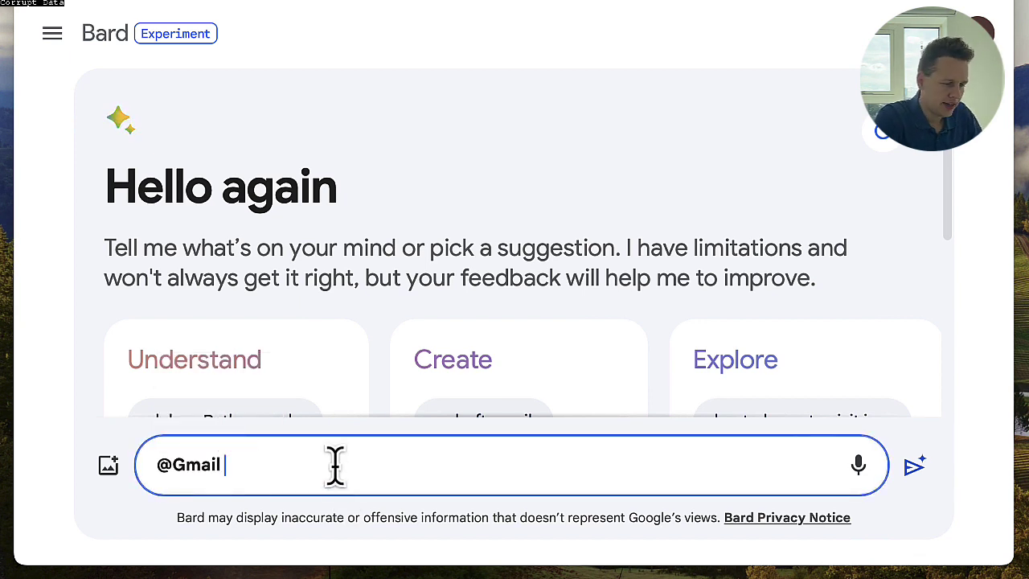
text(When is the )
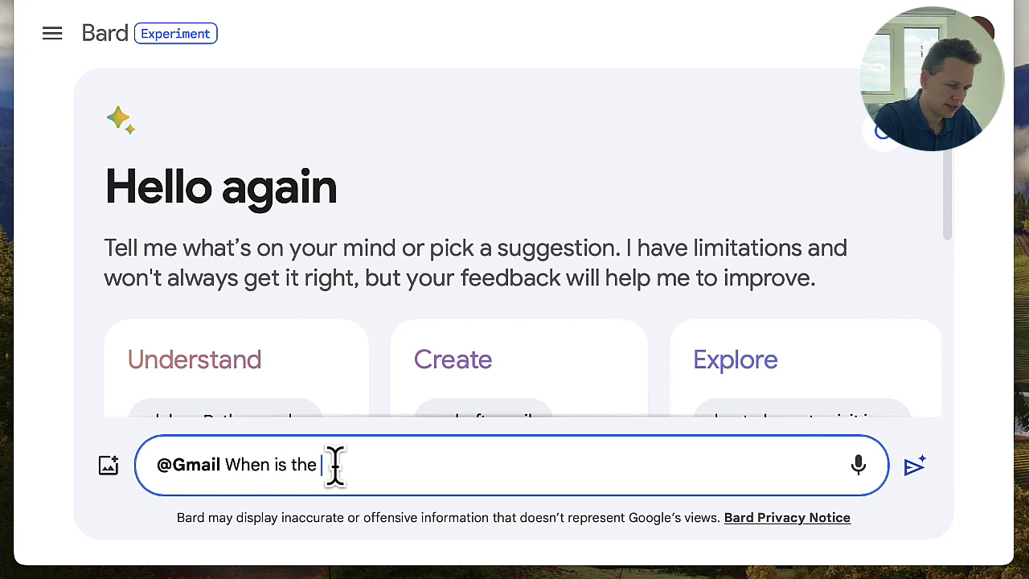
text(CEMS annual ev)
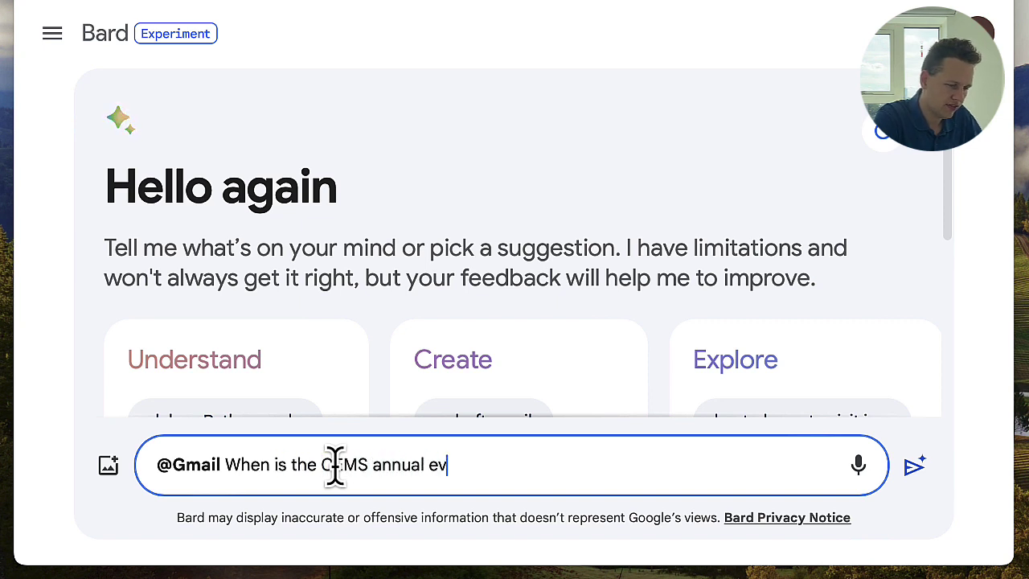
text(ent this yea)
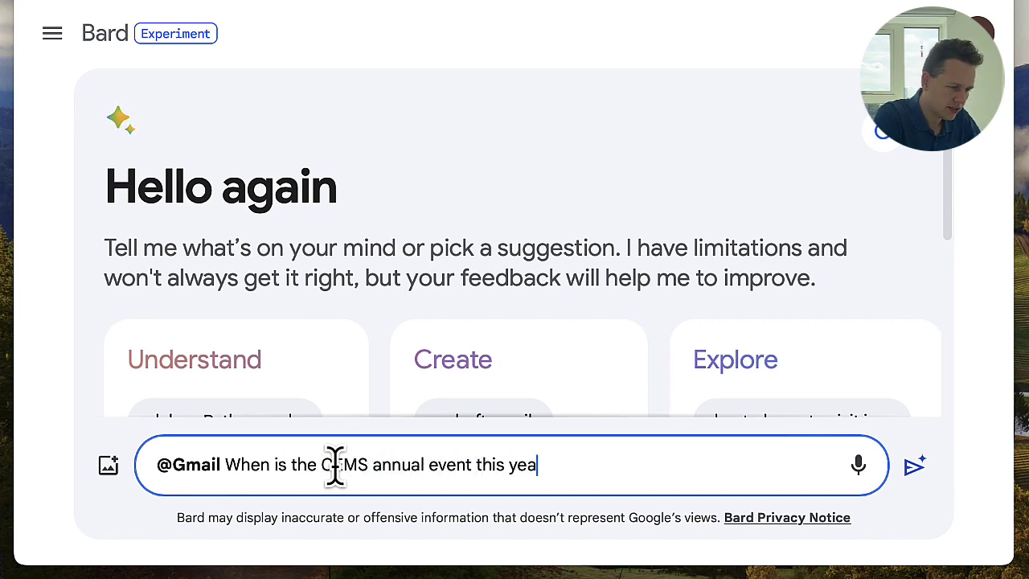
text(r and what activi)
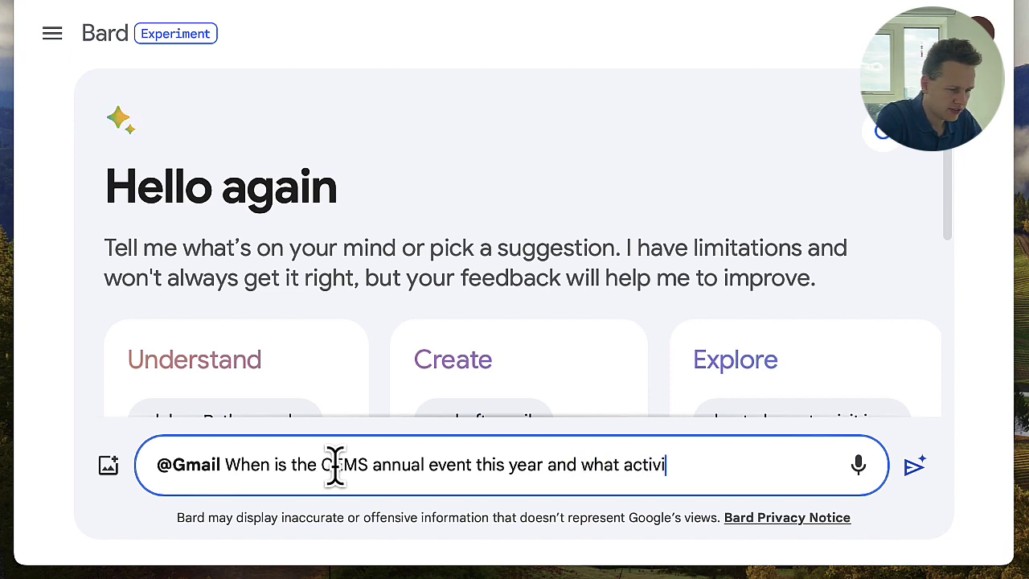
text(ties did I sign )
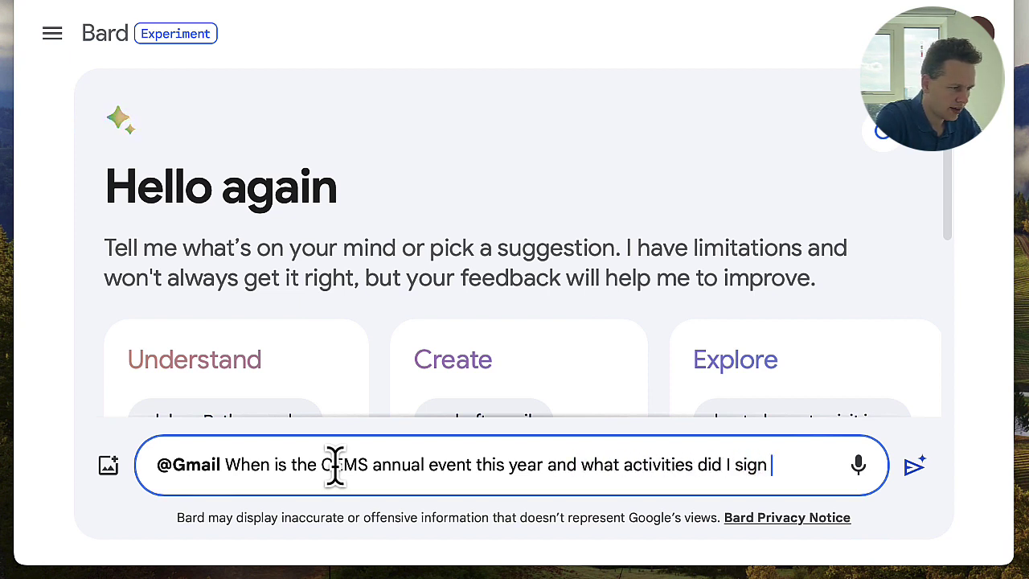
text(up for?)
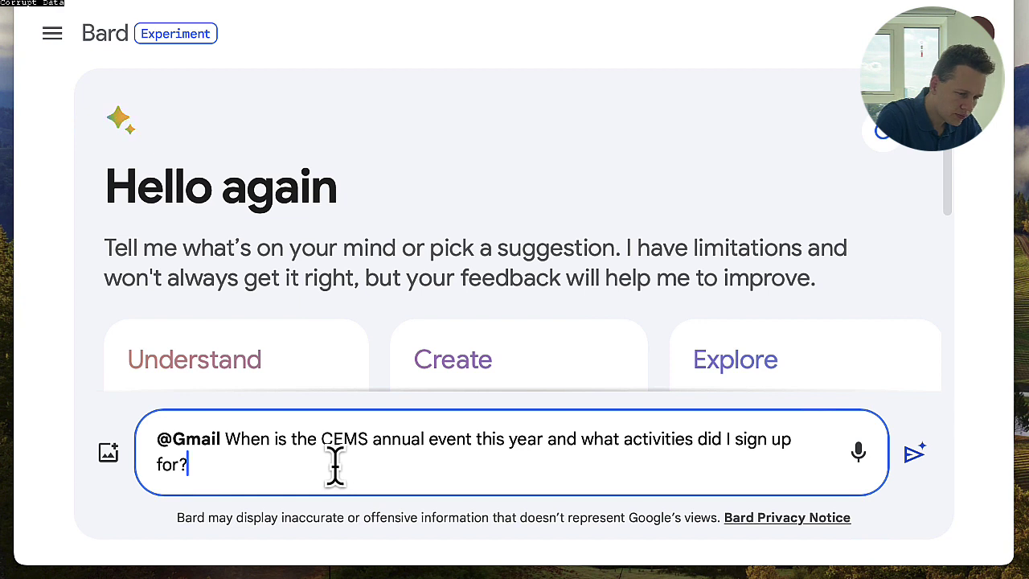
key(Return)
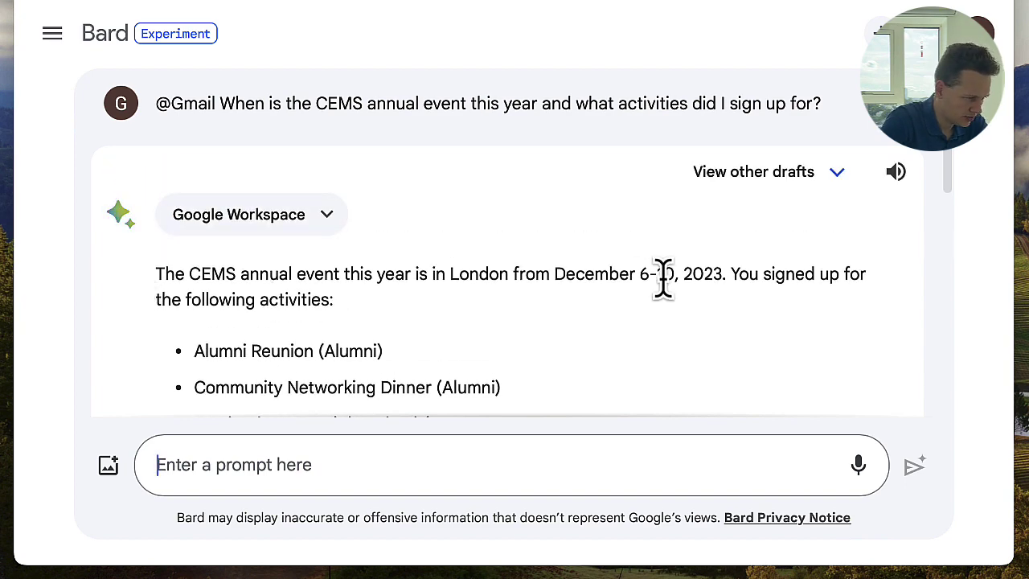
scroll(684, 345, down, 2)
scroll(684, 345, down, 2)
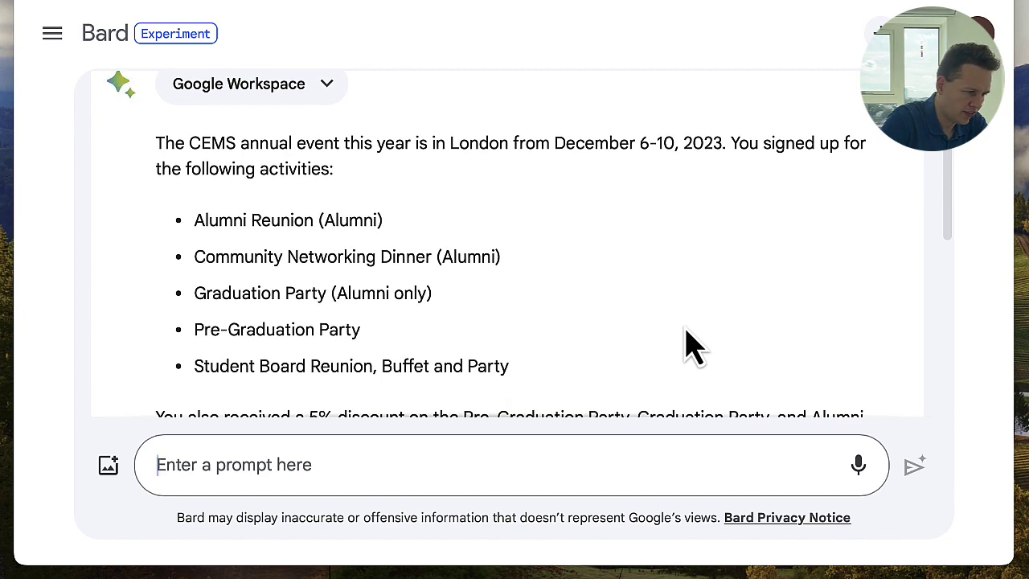
scroll(684, 345, down, 2)
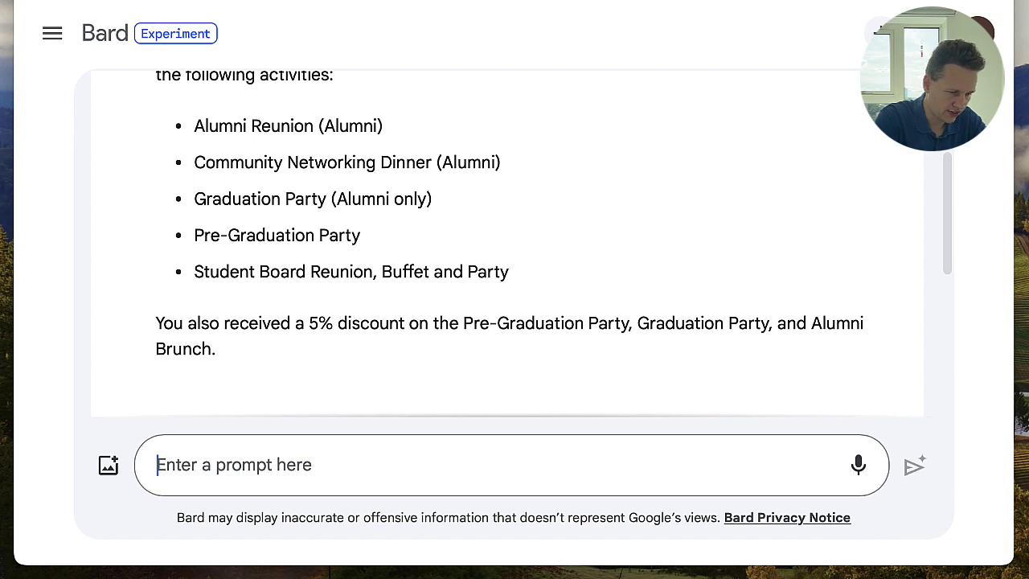
Step: Ask the Gmail extension "Did I already book my transport and hotel for this trip?" and read the reply
click(637, 462)
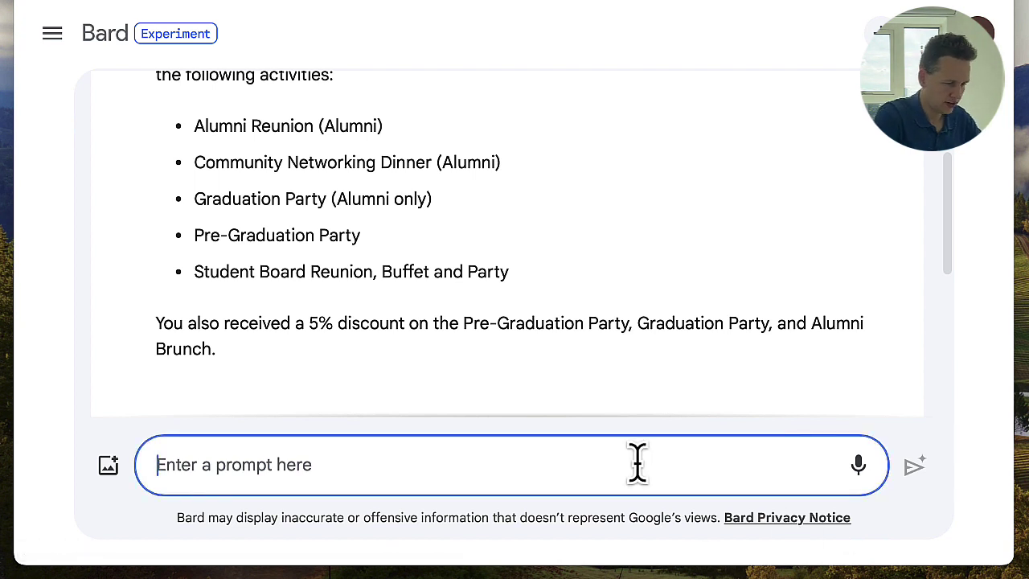
text(@G)
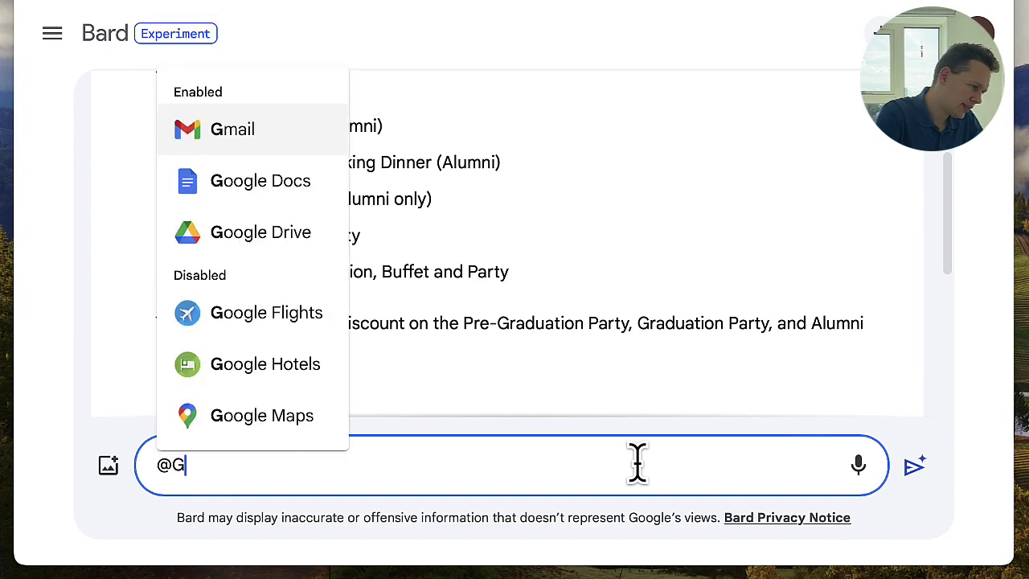
click(242, 130)
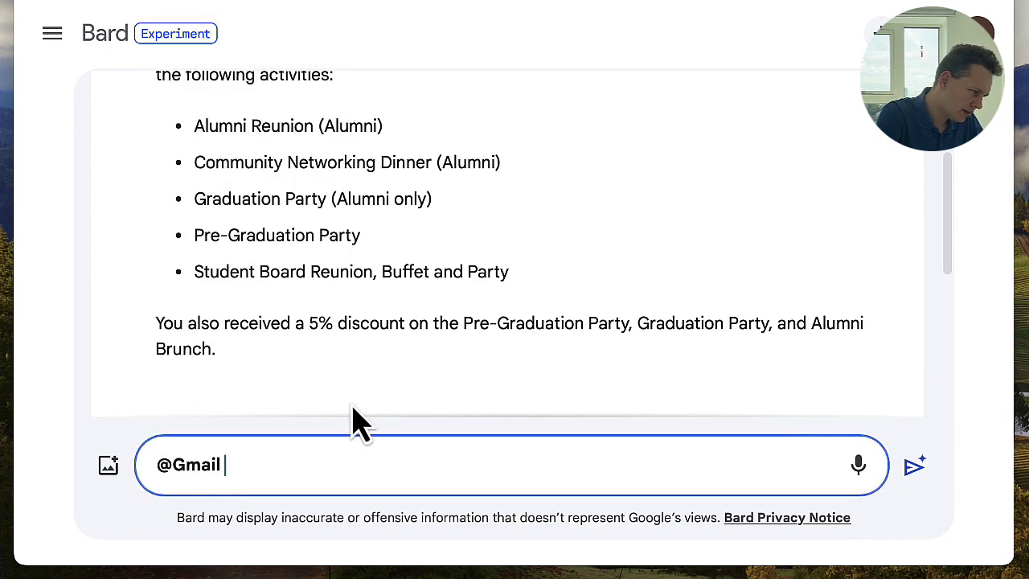
text(Did )
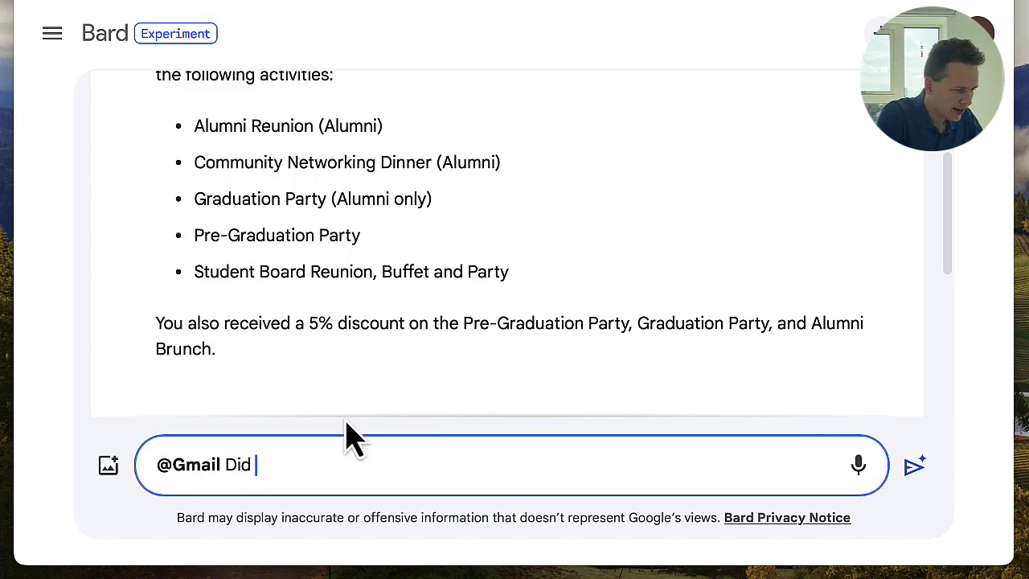
text(I already book)
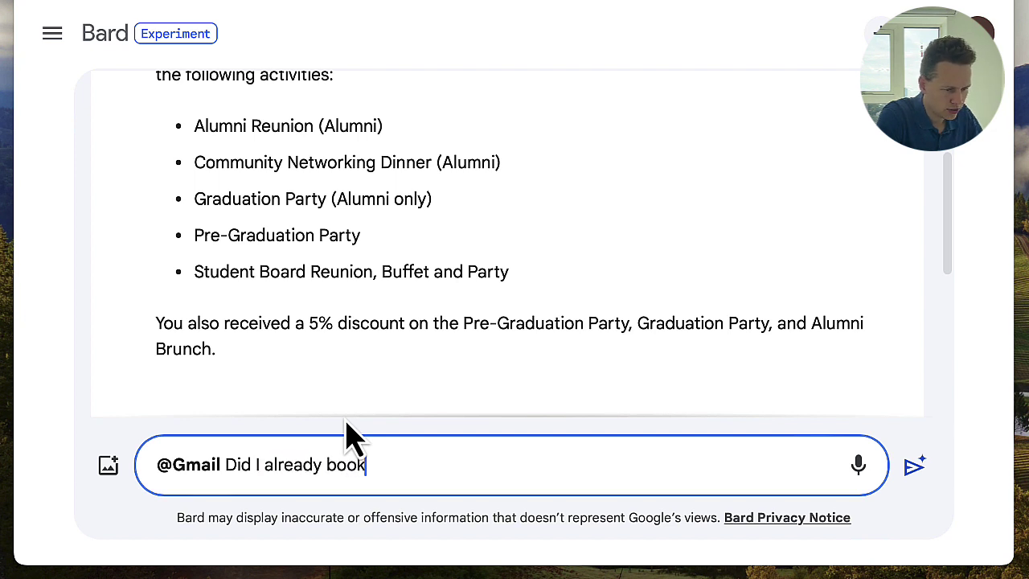
text( my transport and )
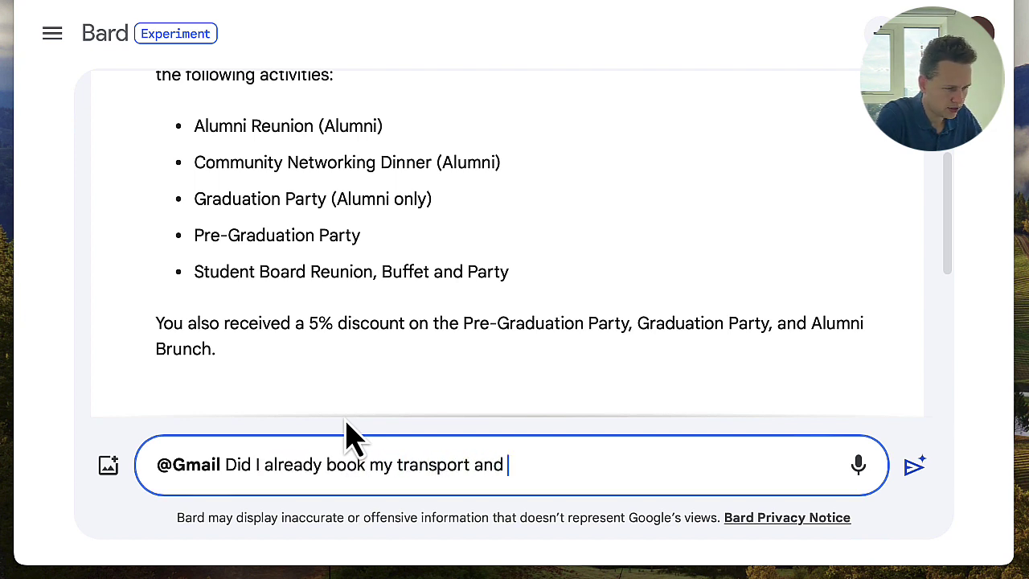
text(hotel for this trip?)
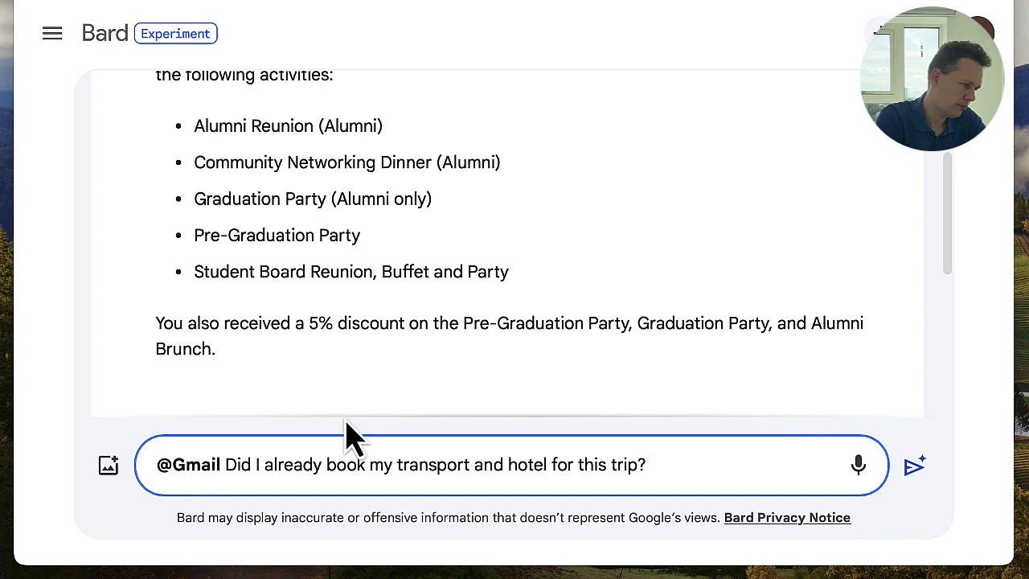
key(Return)
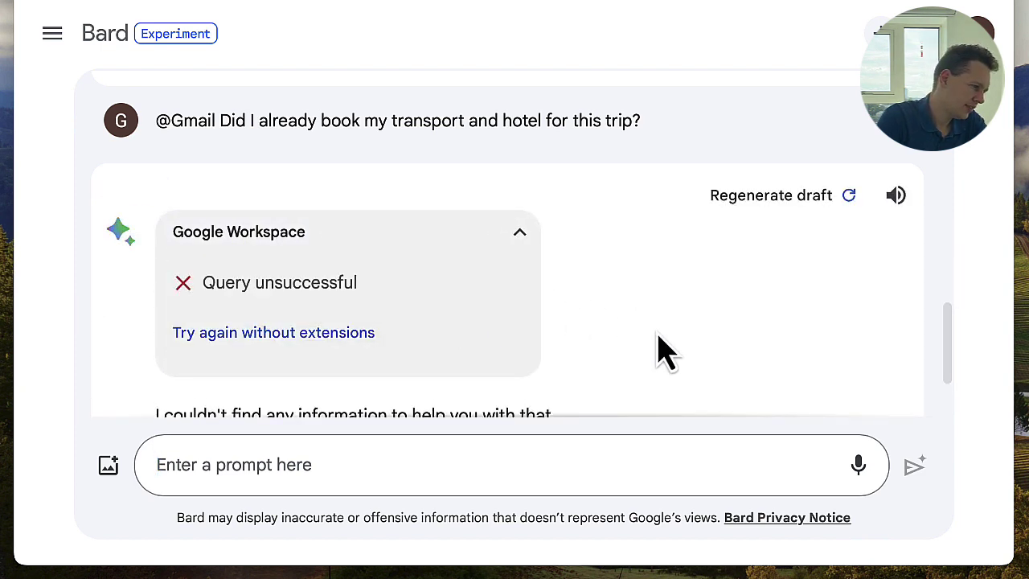
scroll(672, 372, down, 1)
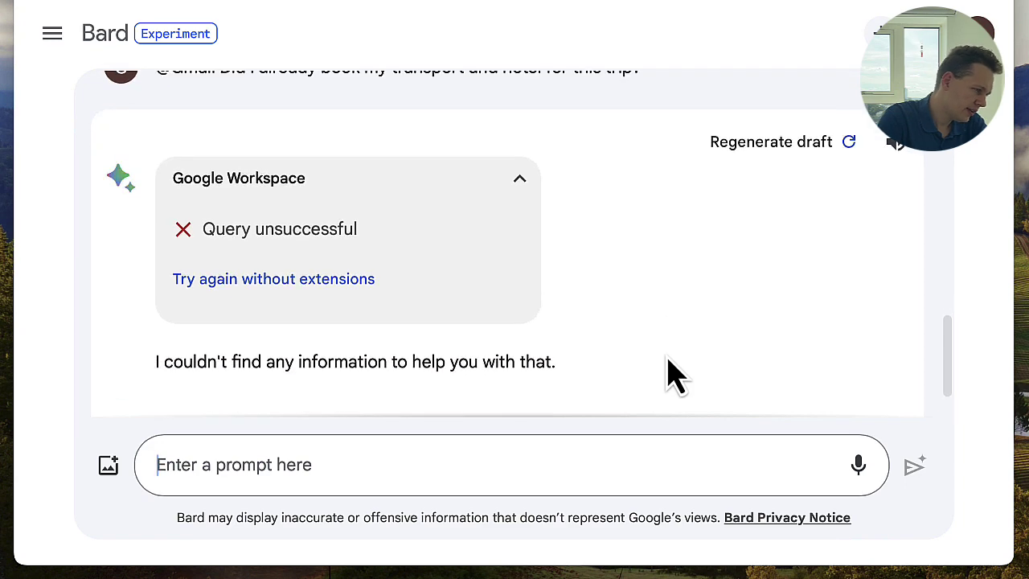
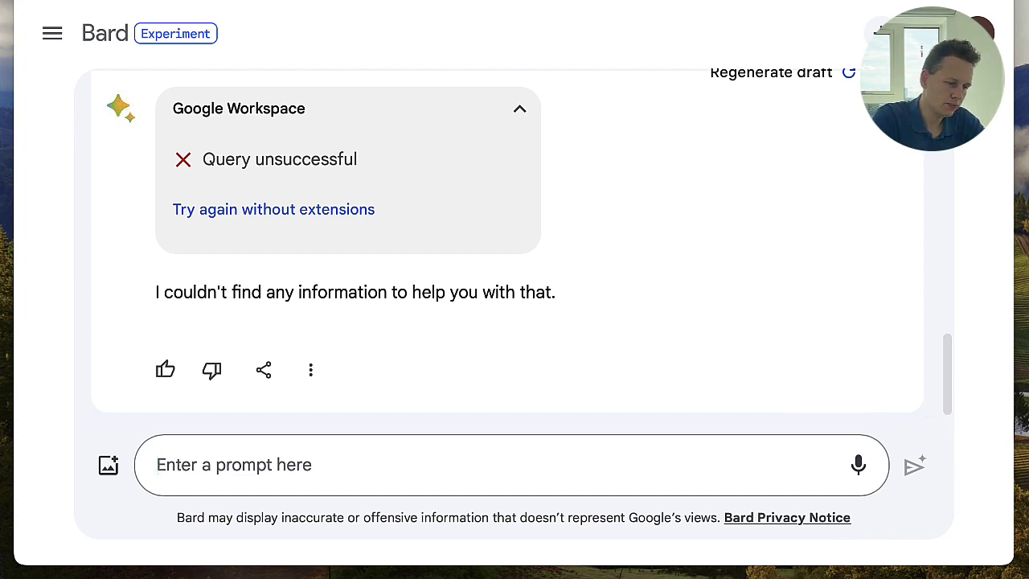
Step: Ask the Gmail extension "What tips did I receive from Ali Abdaal about building a successful YouTube channel?"
click(713, 451)
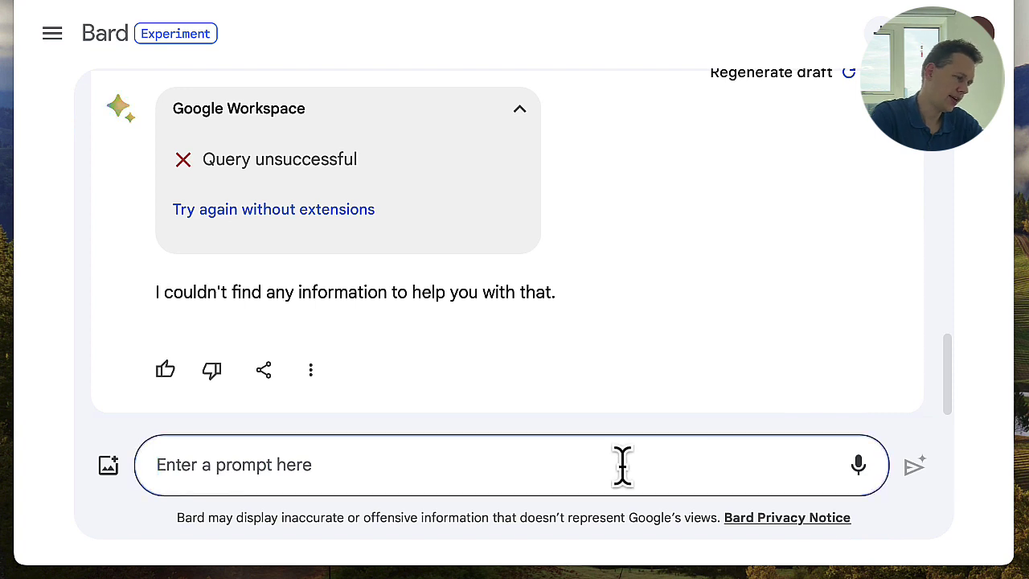
text(@)
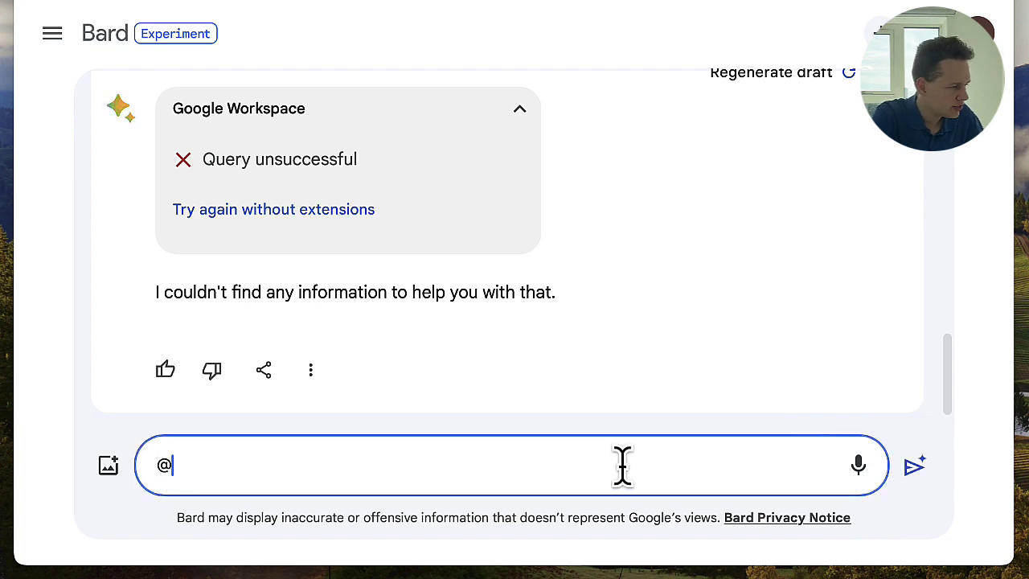
text(g)
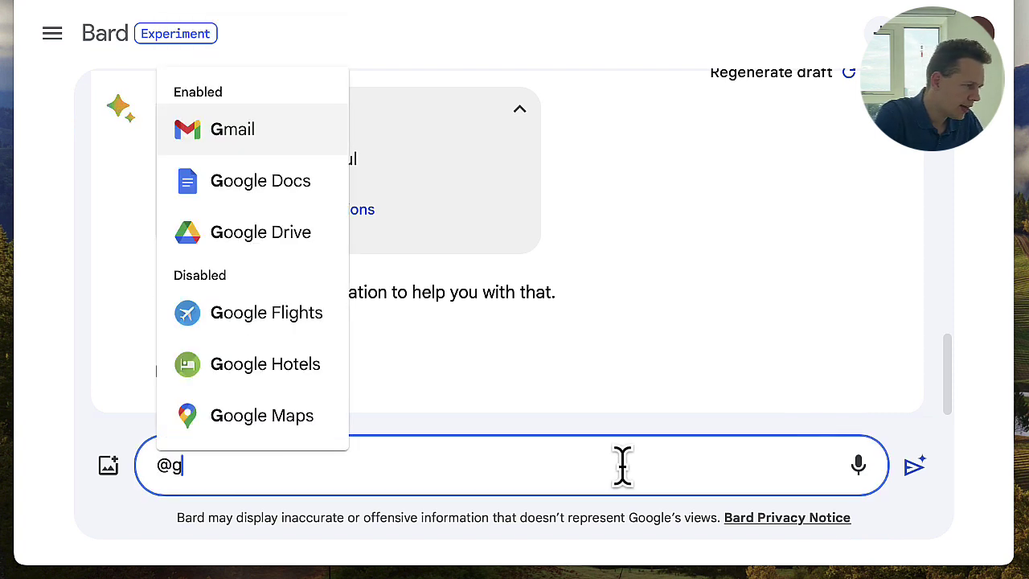
key(Return)
text(What ti)
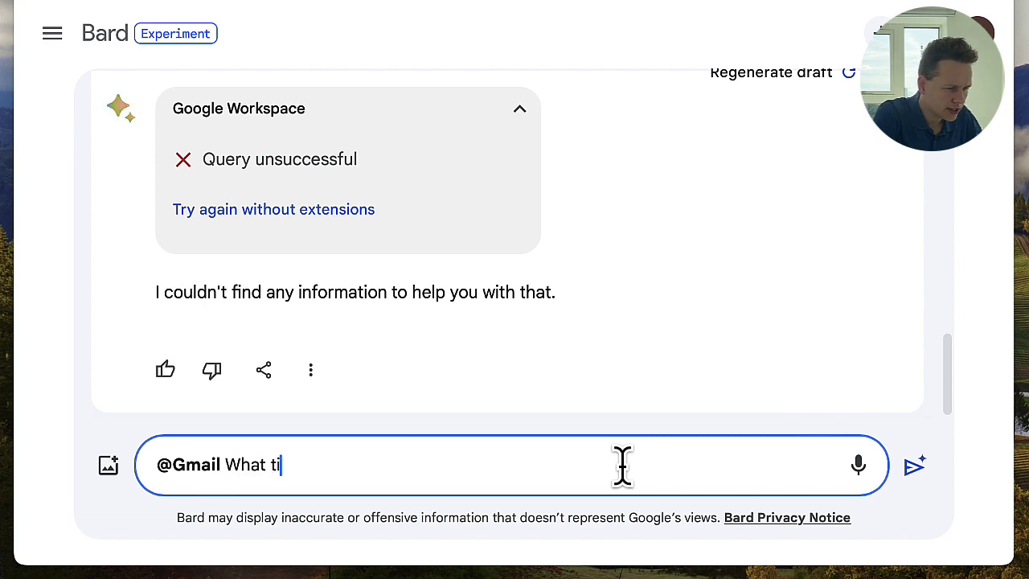
text(ps did I rece)
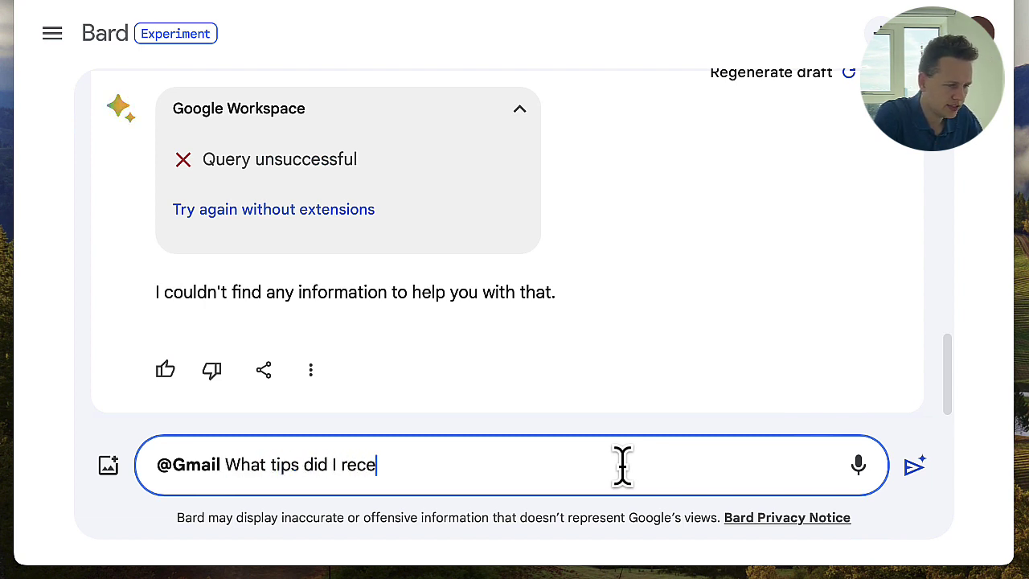
text(ive from Ali Abda)
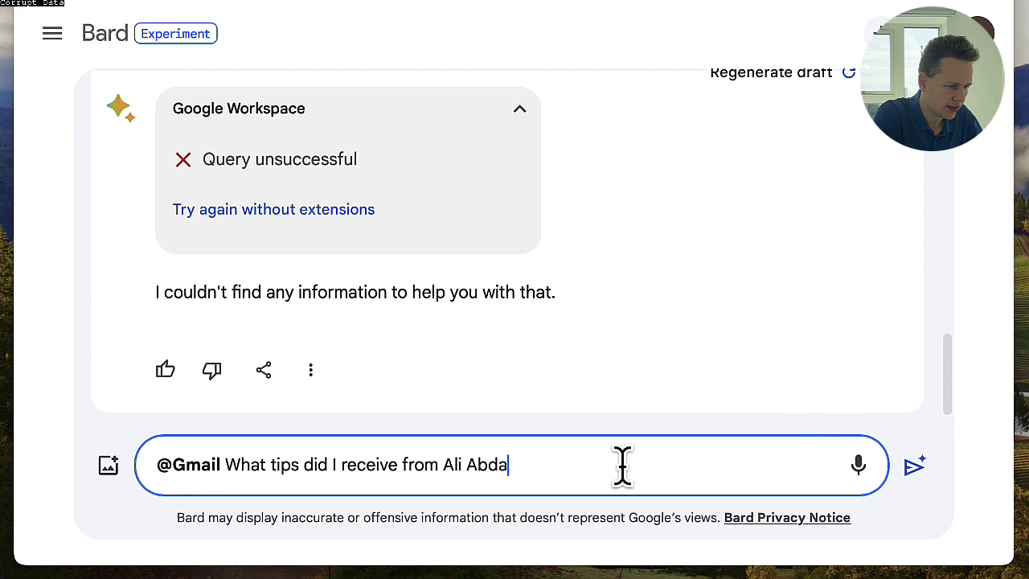
text(al about building a )
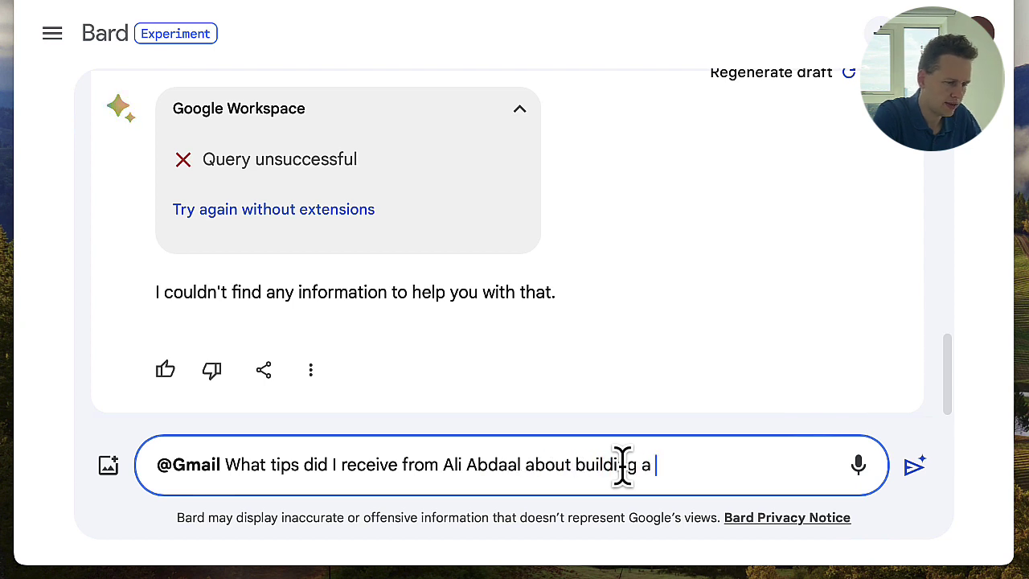
text(successful Y)
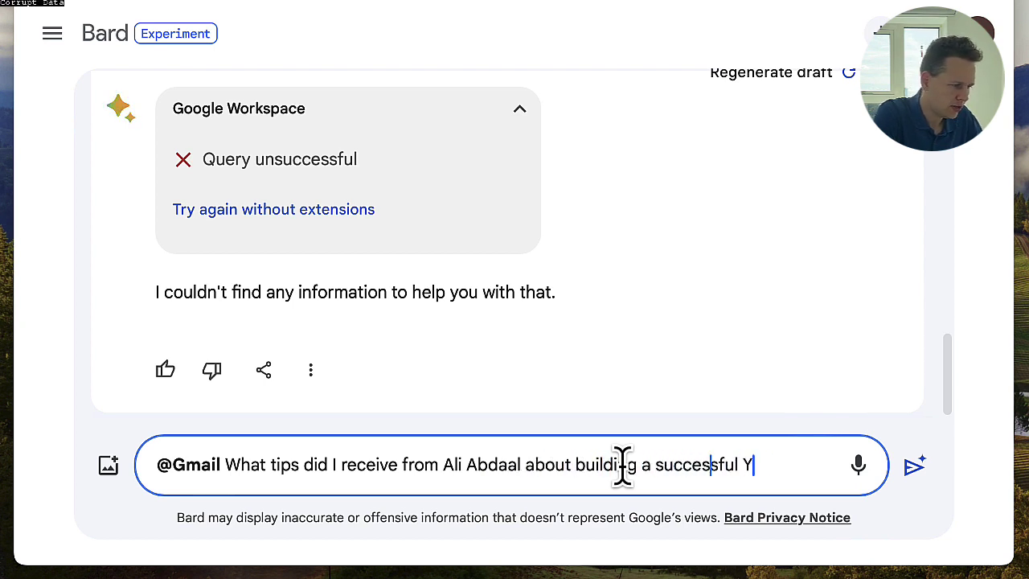
text(ouTube channel?)
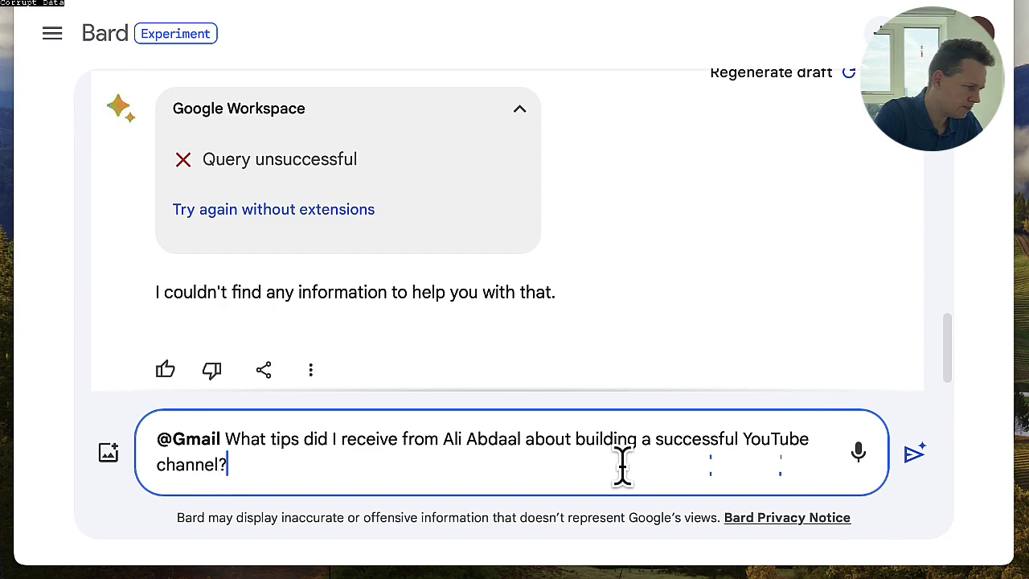
key(Return)
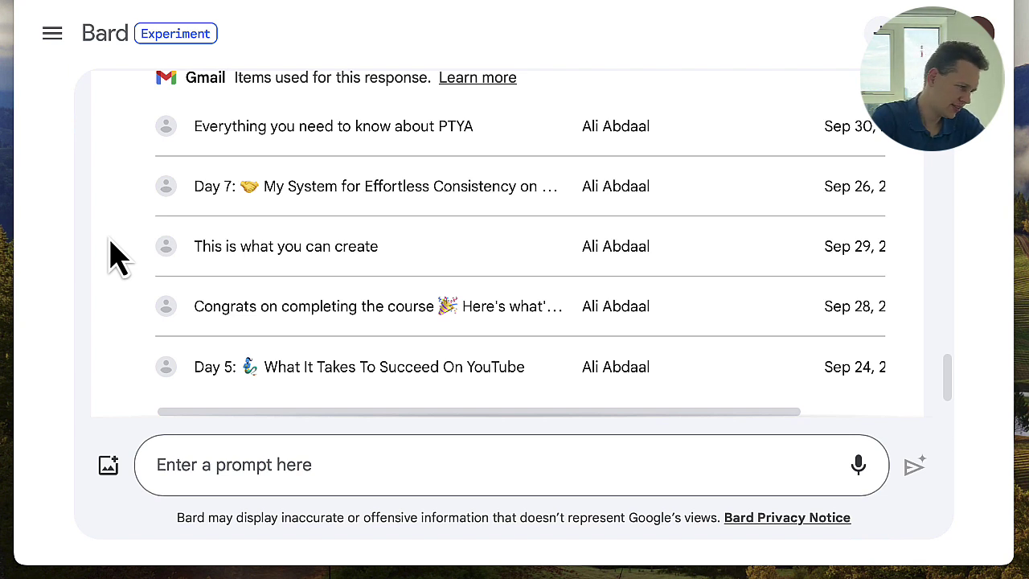
Step: Ask the Gmail extension "Draft an answer to the most recent email from Ali abdaal that expresses my admiration for his work."
click(209, 464)
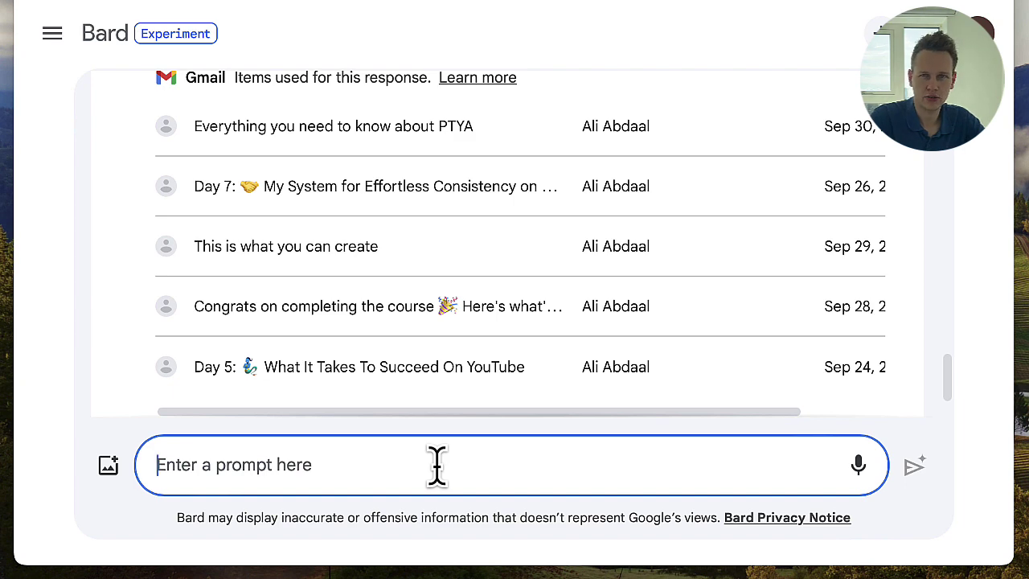
text(@Gma)
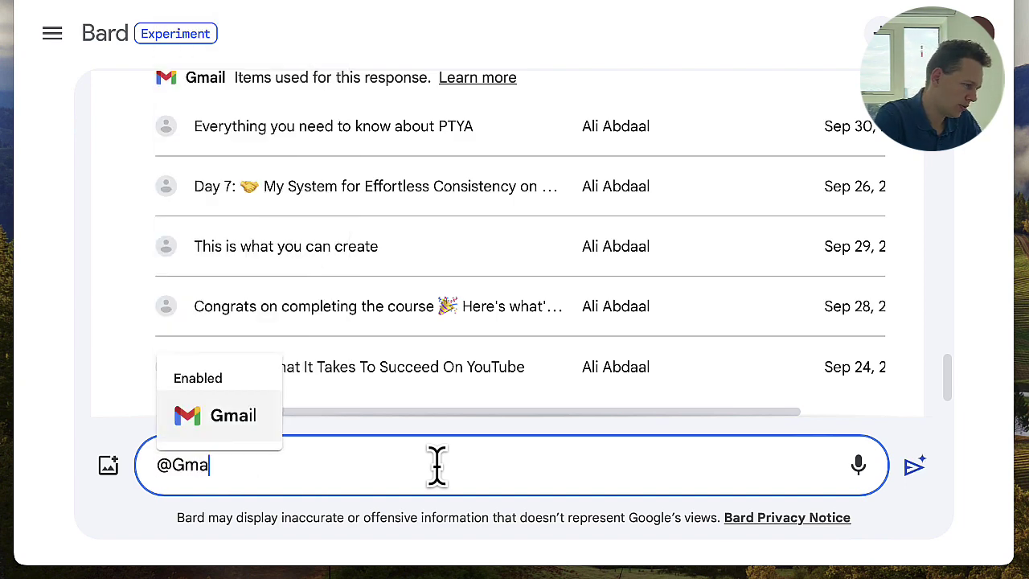
key(Tab)
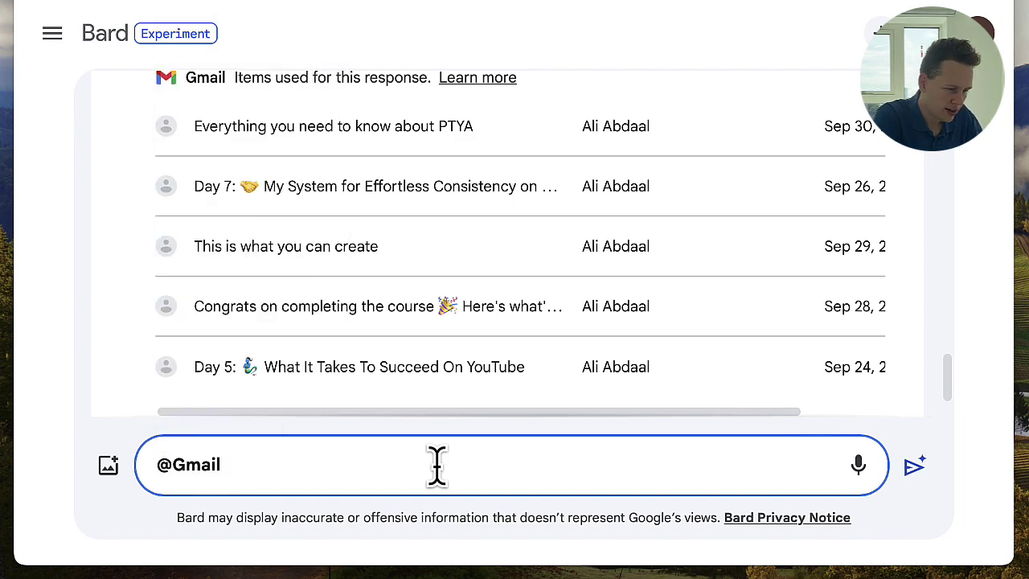
text(Draft )
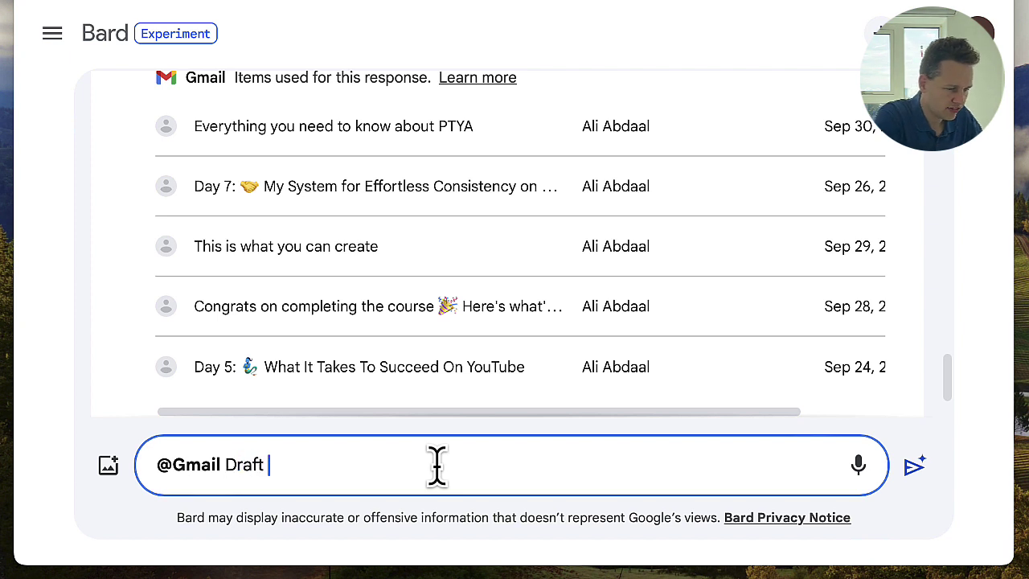
text(an answer to the most)
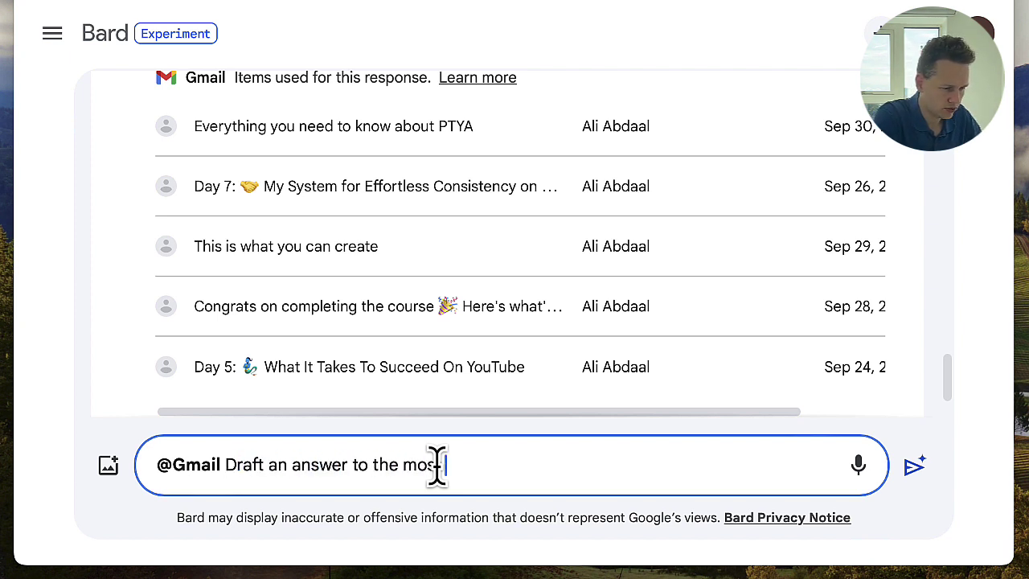
text( recent email from Ali)
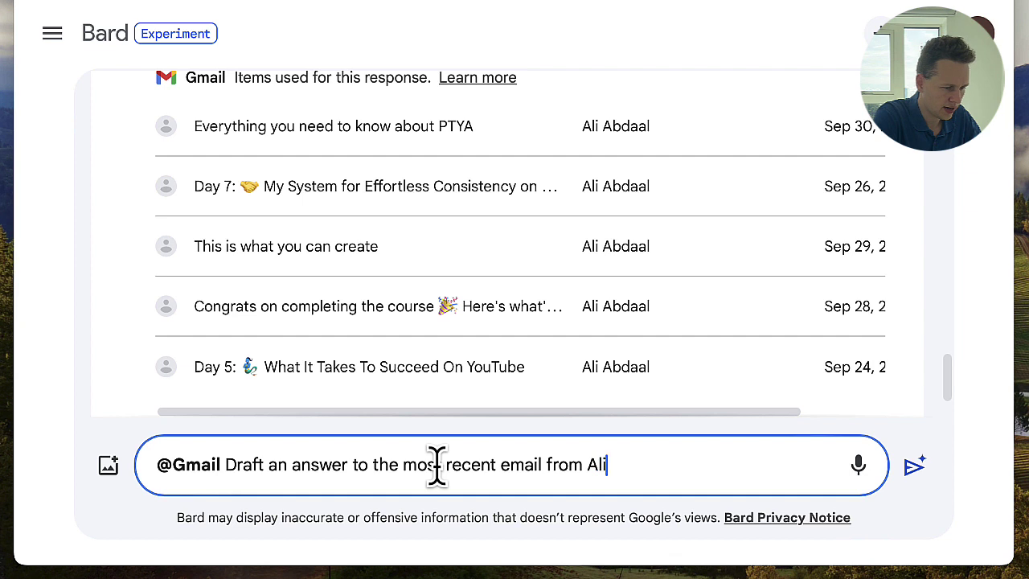
text( abdaal that ex)
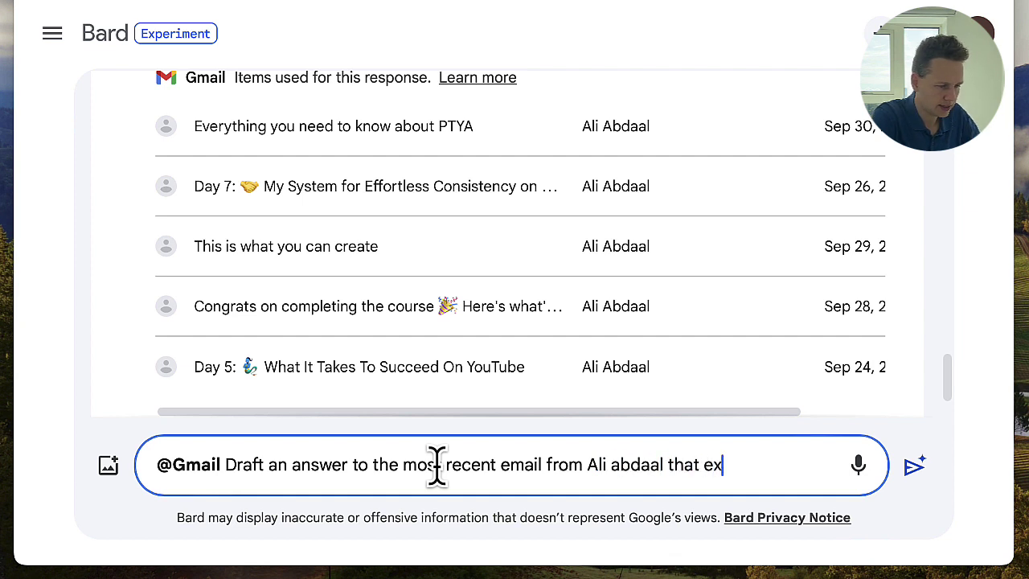
text(presses my admirati)
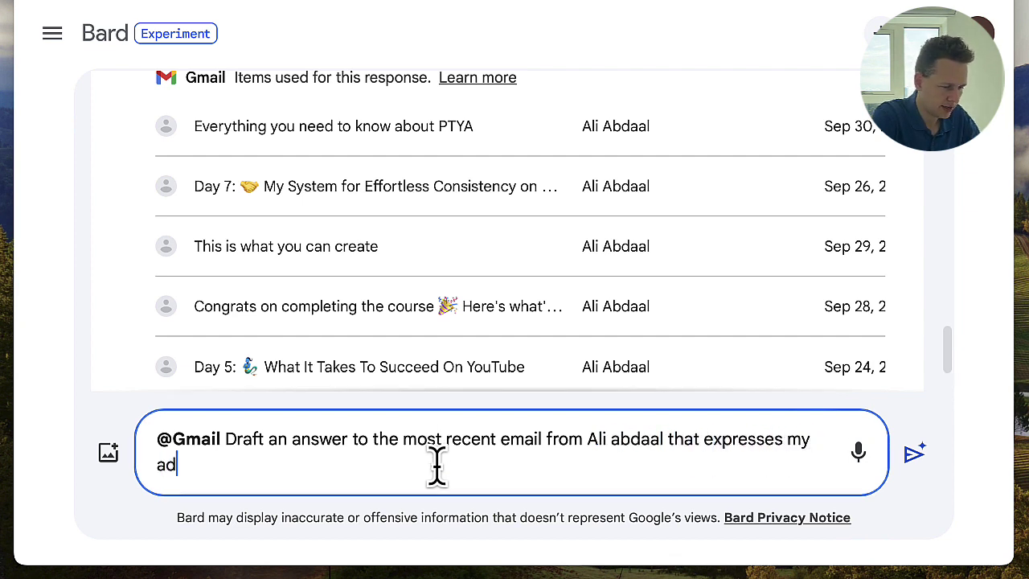
text(on for thi)
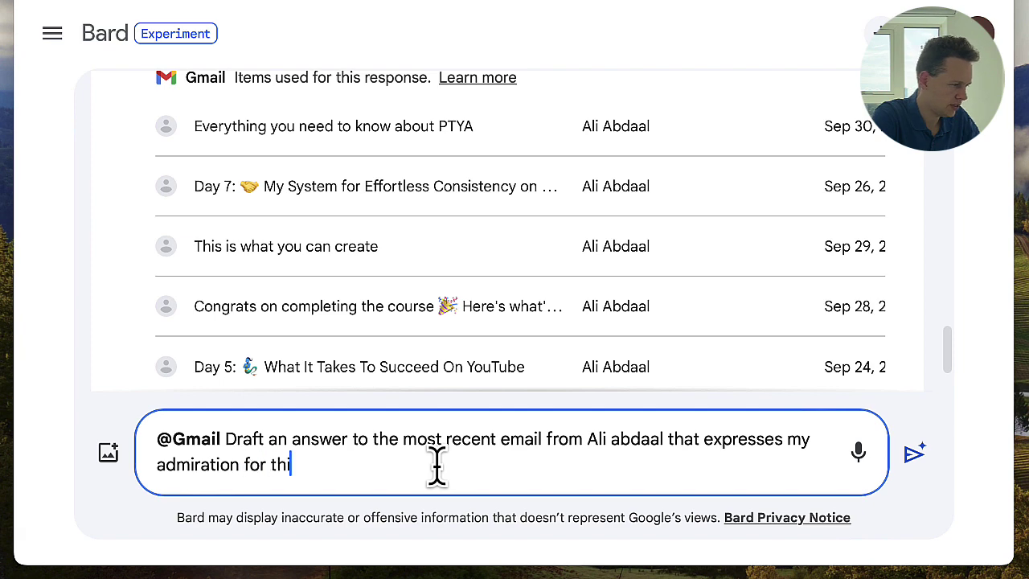
key(BackSpace)
key(BackSpace)
key(BackSpace)
text(his work.)
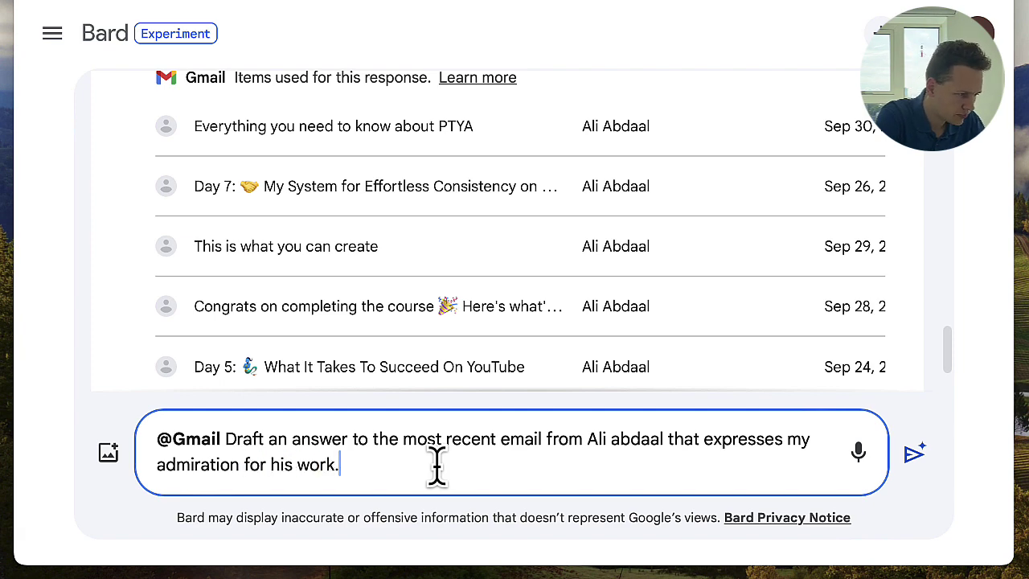
key(Return)
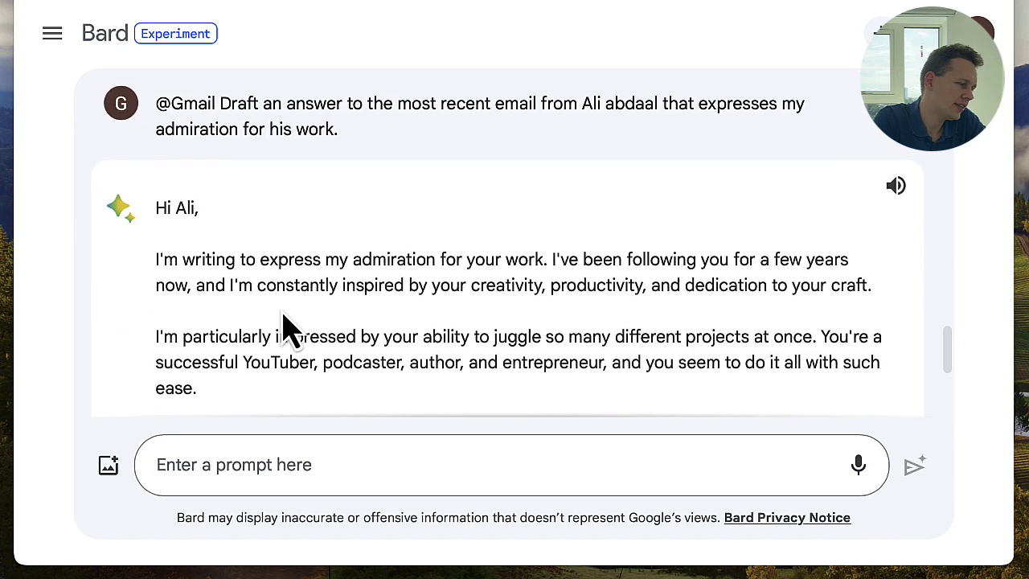
Step: Read through the drafted email to Ali and check it against the wording of the request
scroll(390, 203, down, 8)
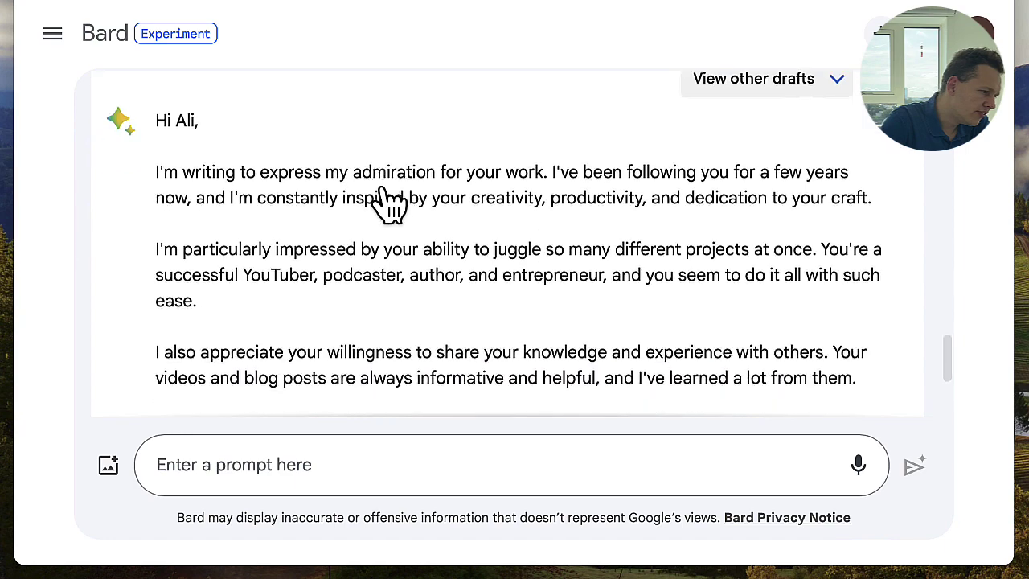
scroll(384, 203, up, 10)
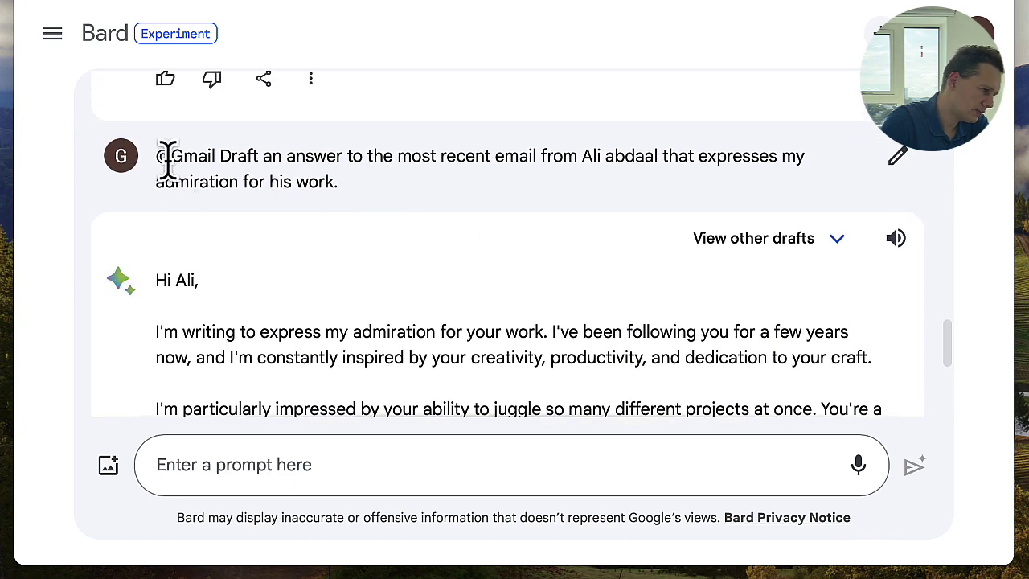
drag(155, 156, 218, 149)
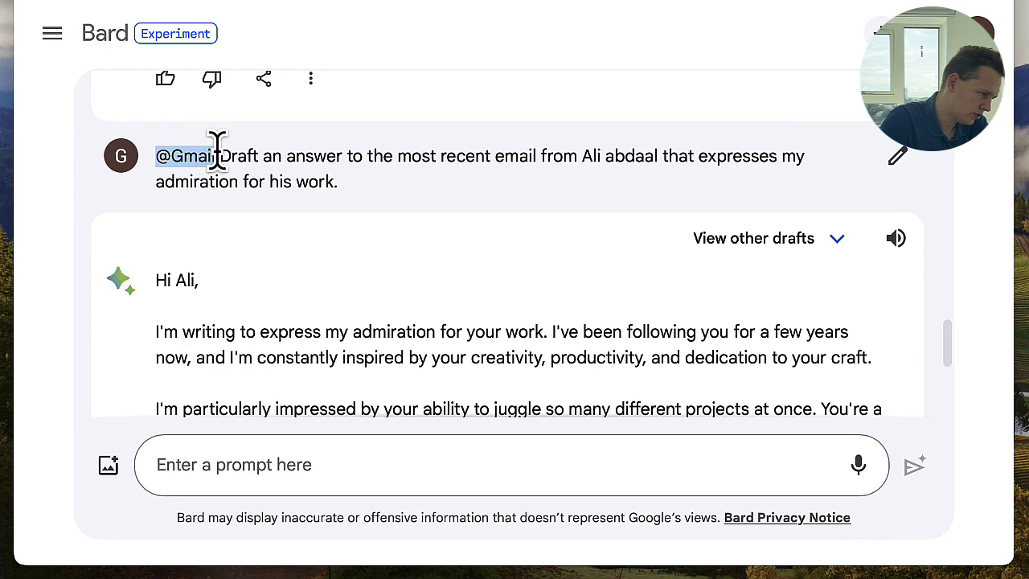
click(217, 150)
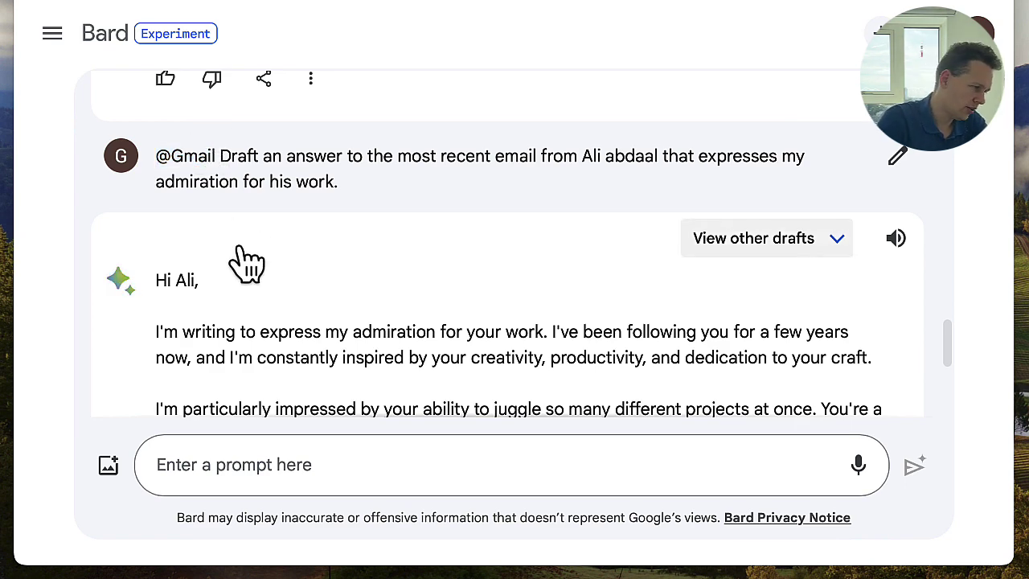
scroll(247, 262, down, 3)
scroll(247, 262, down, 1)
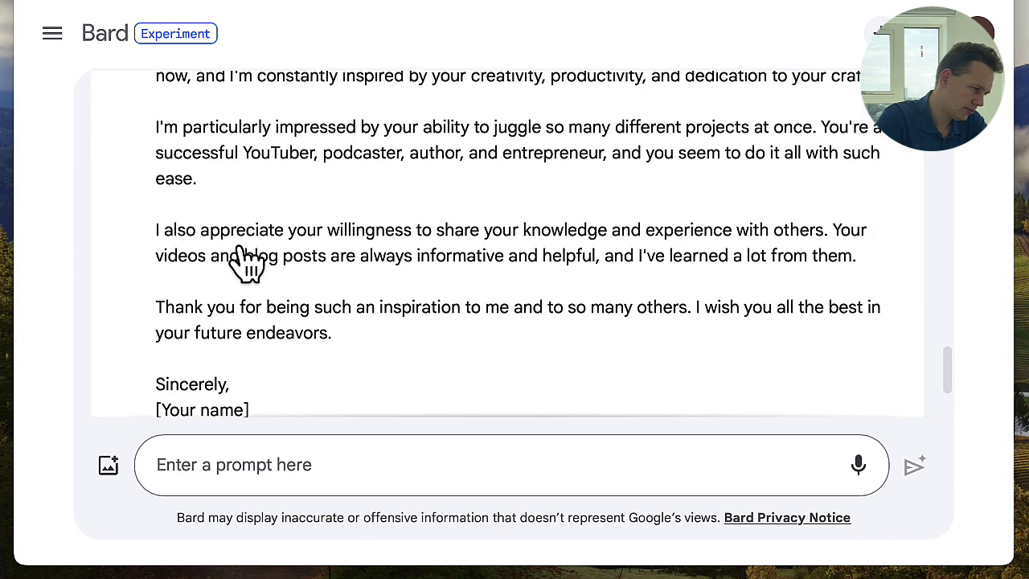
scroll(243, 264, up, 2)
scroll(243, 264, up, 2)
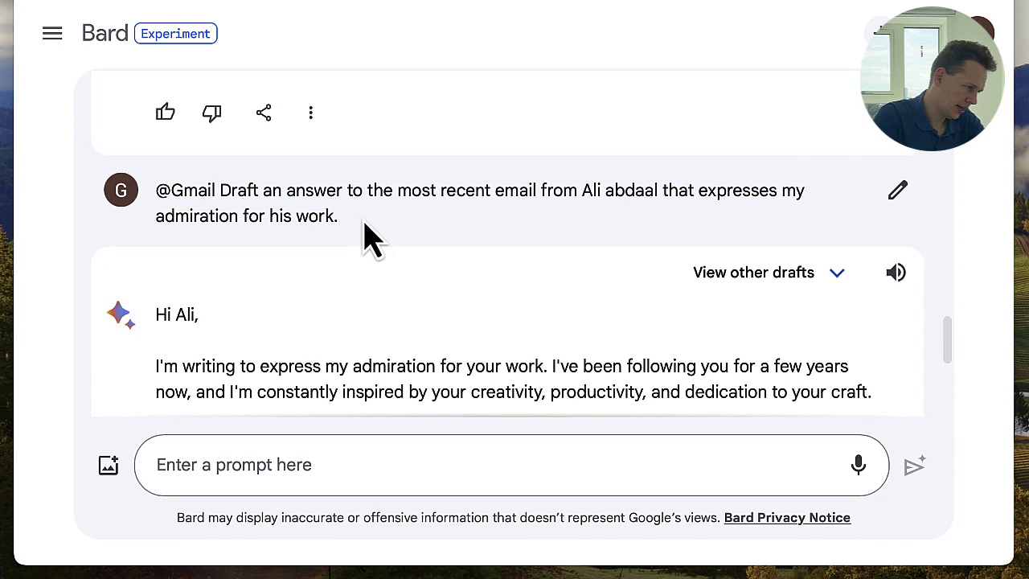
drag(367, 236, 152, 191)
key(ctrl+c)
click(289, 455)
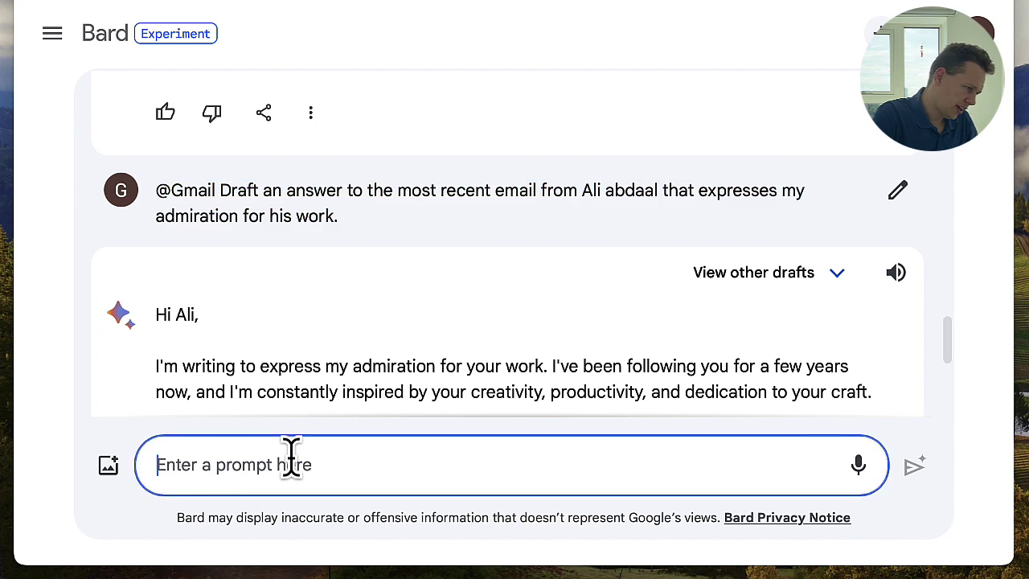
key(ctrl+v)
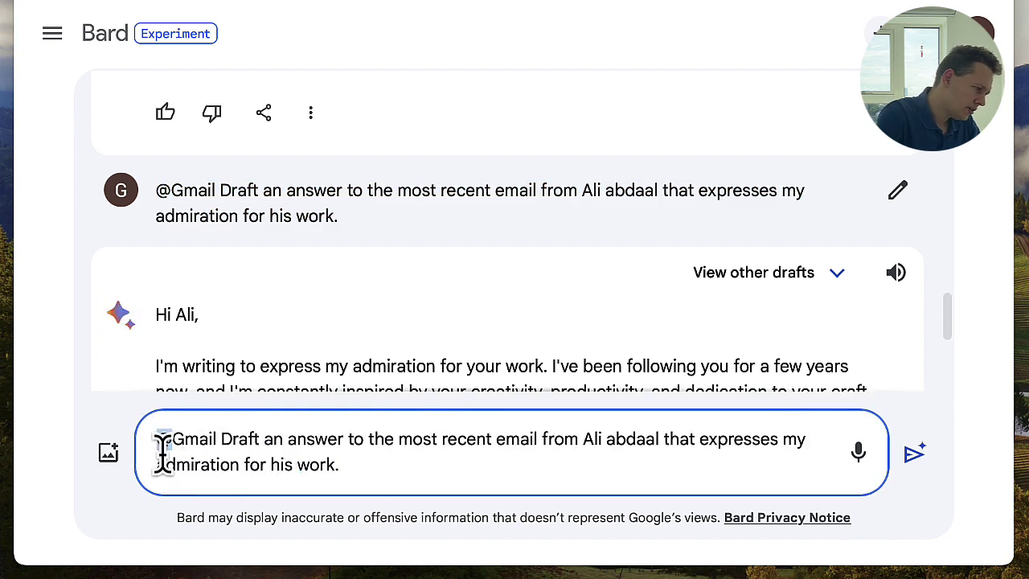
click(220, 434)
text(Find the most recent Email I received from Ali Abdaal, then d)
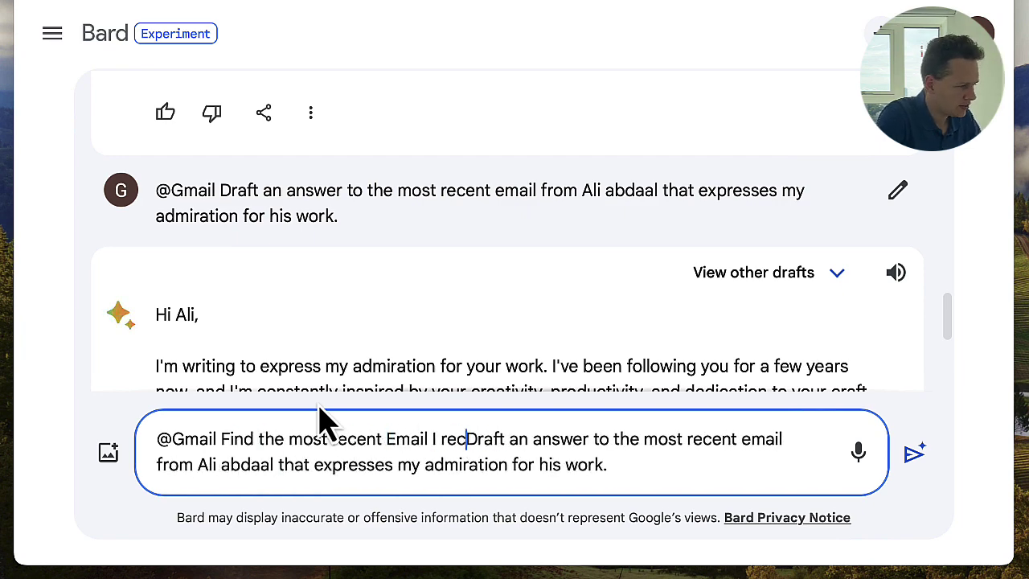
key(Delete)
drag(208, 464, 469, 464)
text(it)
key(Return)
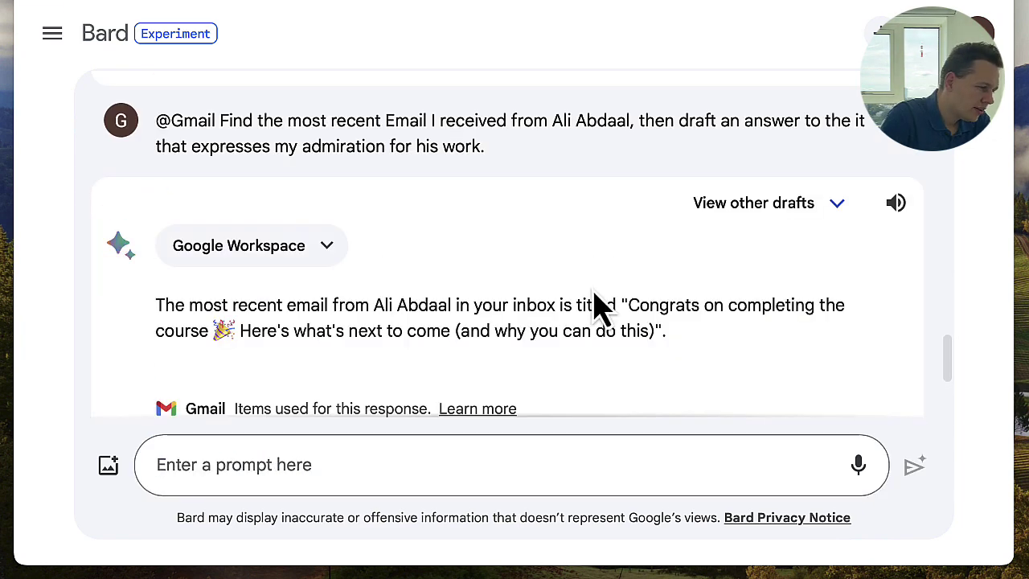
Step: Examine the reply and its listed source emails, checking their dates, and compare it with the earlier drafted answer
scroll(593, 306, down, 4)
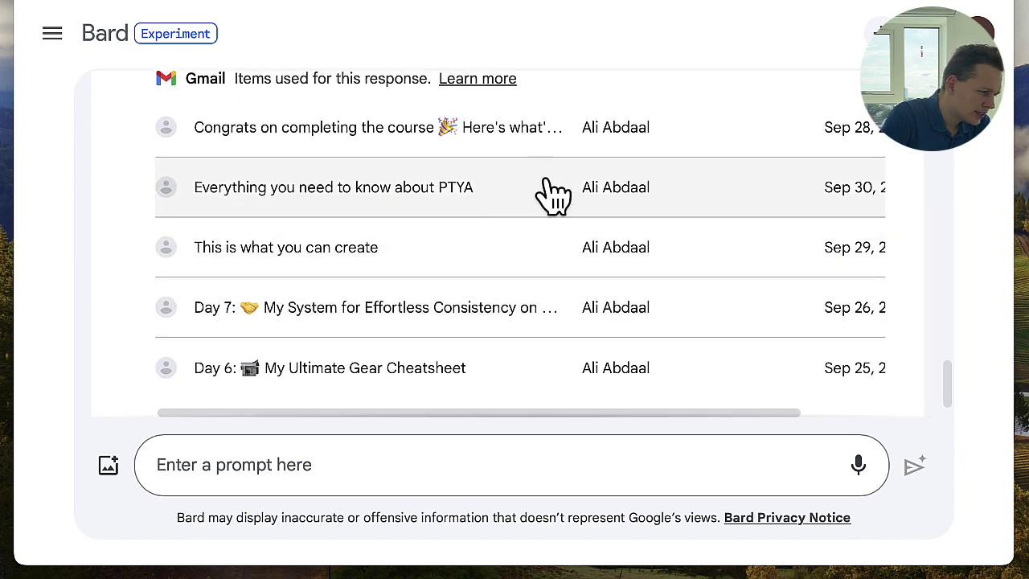
scroll(519, 246, up, 4)
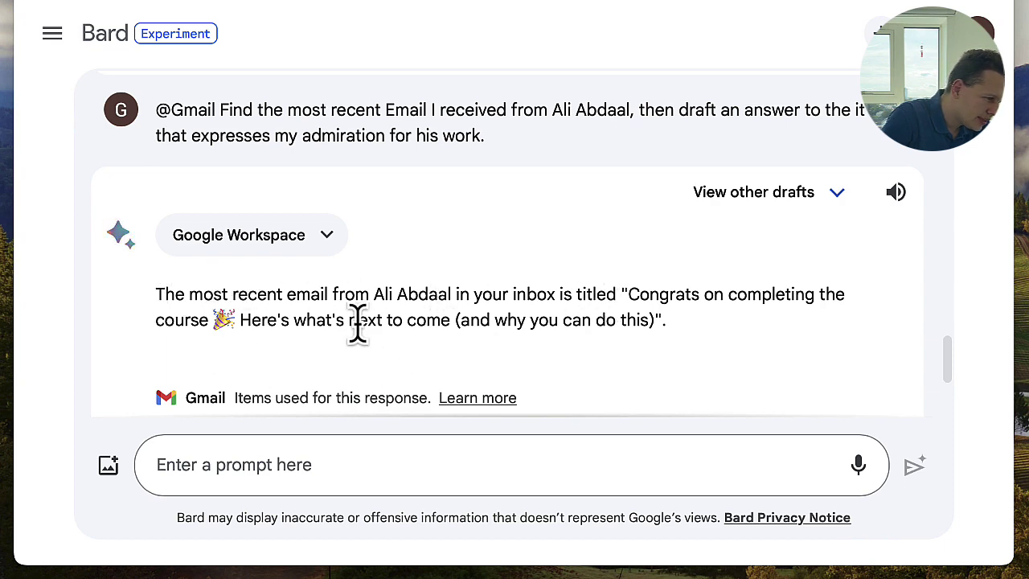
scroll(586, 330, down, 5)
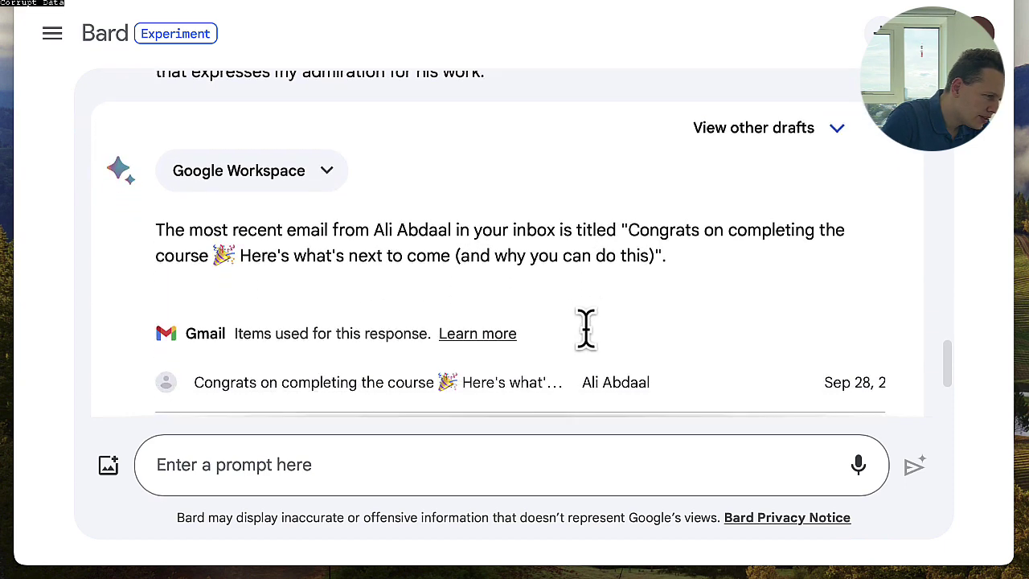
scroll(590, 346, up, 6)
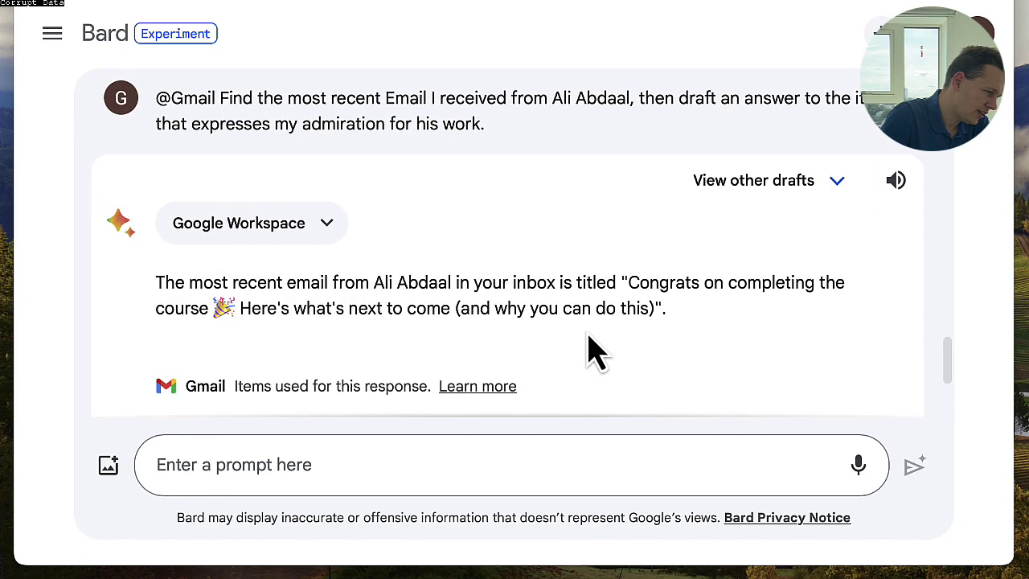
scroll(492, 305, up, 4)
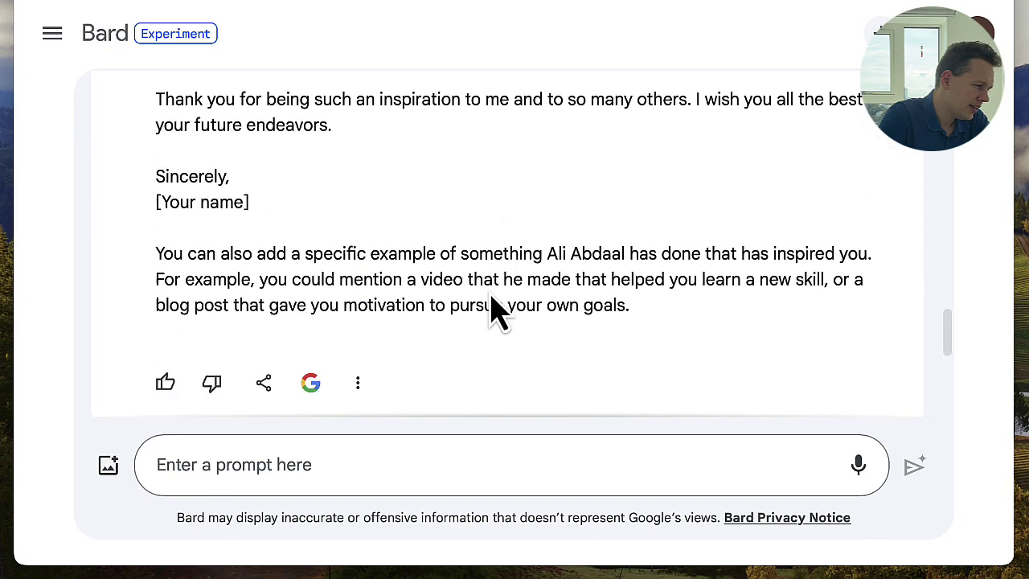
scroll(494, 310, down, 8)
scroll(495, 307, down, 4)
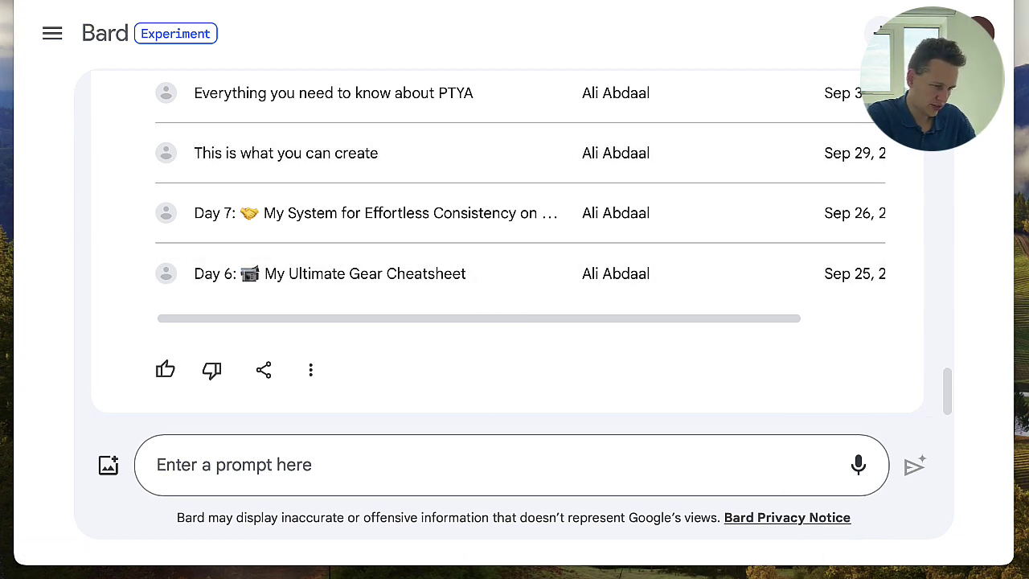
click(292, 475)
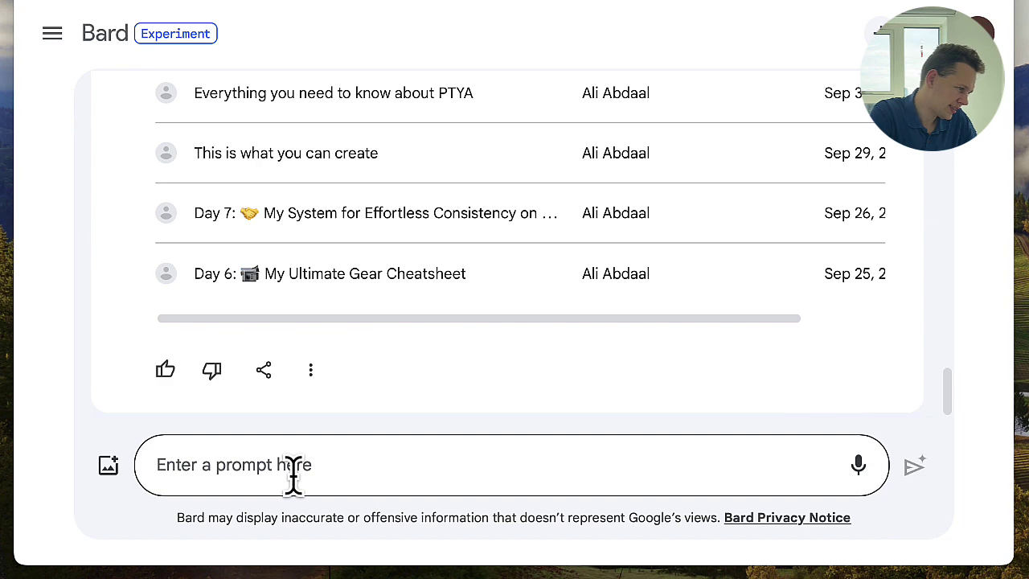
key(ctrl+v)
key(Return)
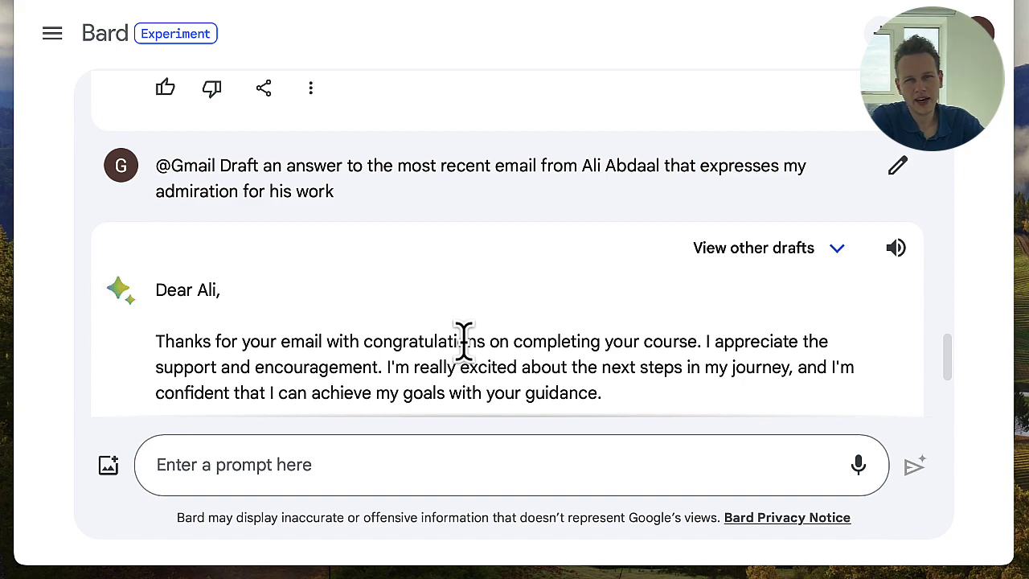
scroll(463, 342, down, 5)
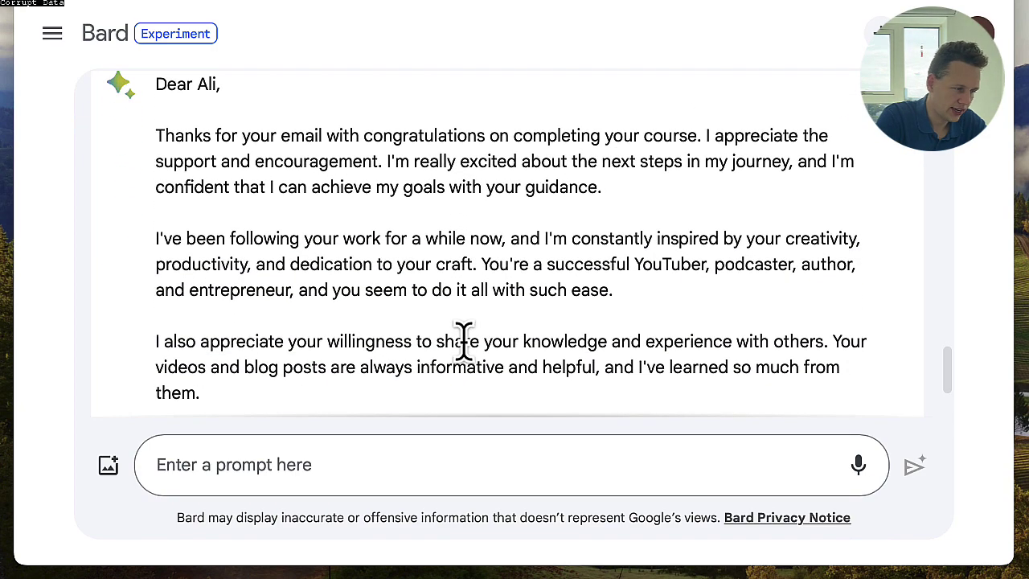
scroll(466, 358, down, 1)
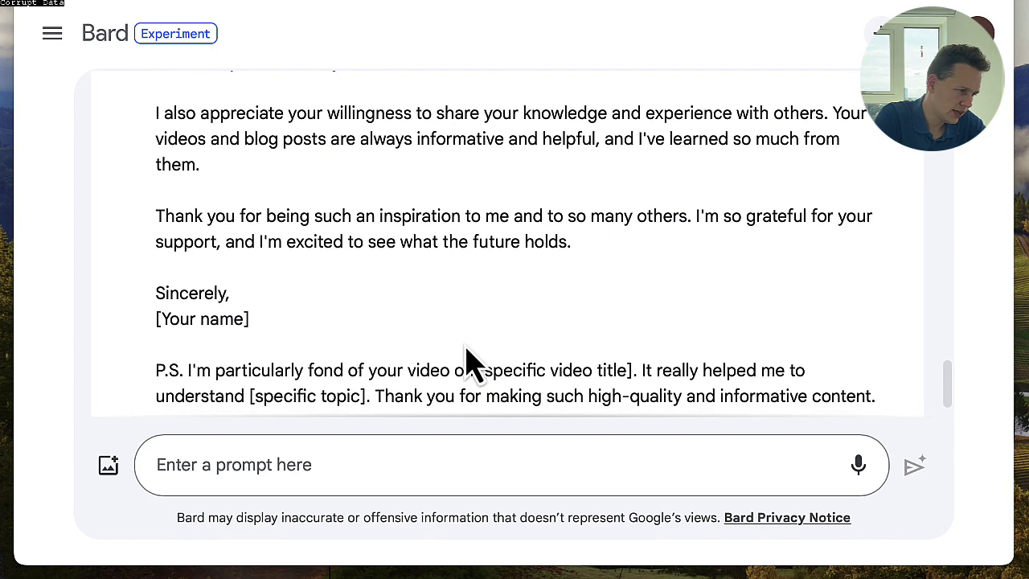
scroll(466, 361, down, 2)
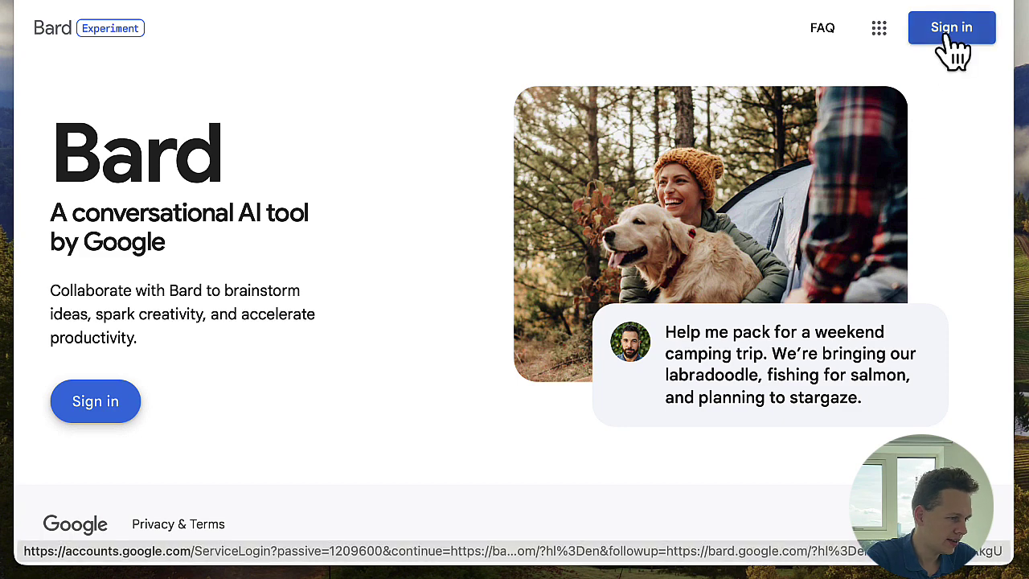
Step: Sign in to Bard with the existing signed-out Google account, filling in its saved account password
click(947, 39)
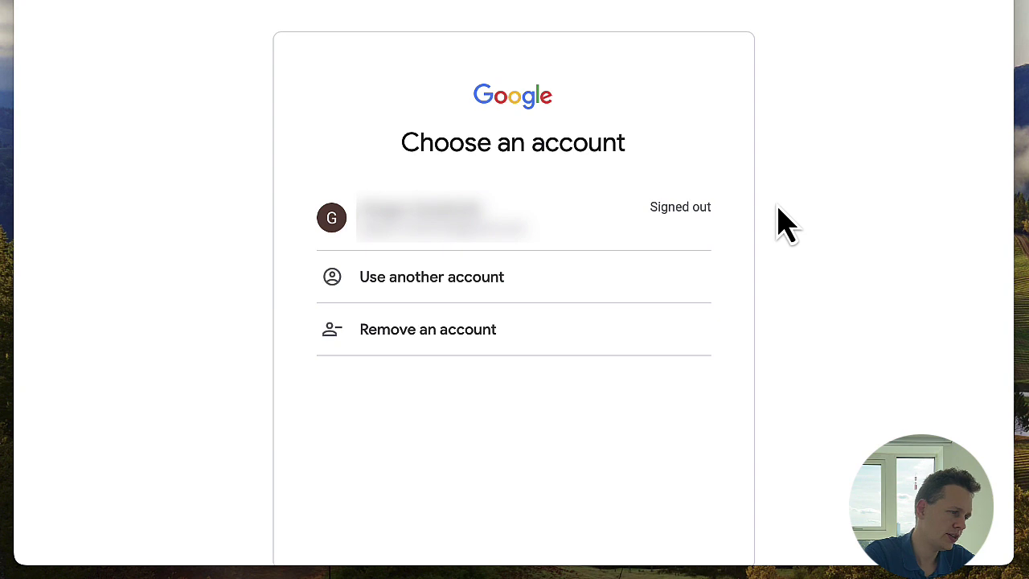
click(524, 238)
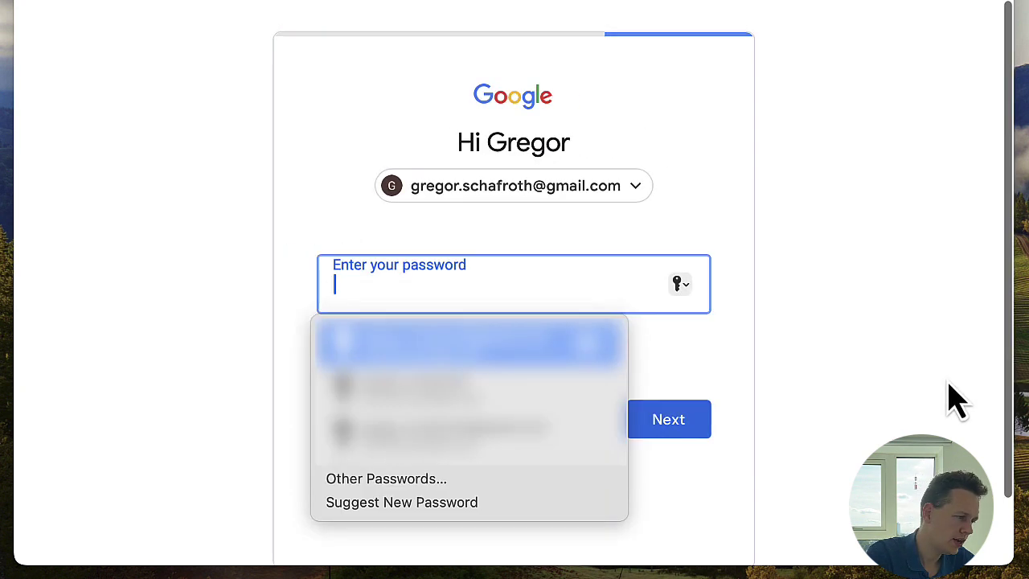
key(Return)
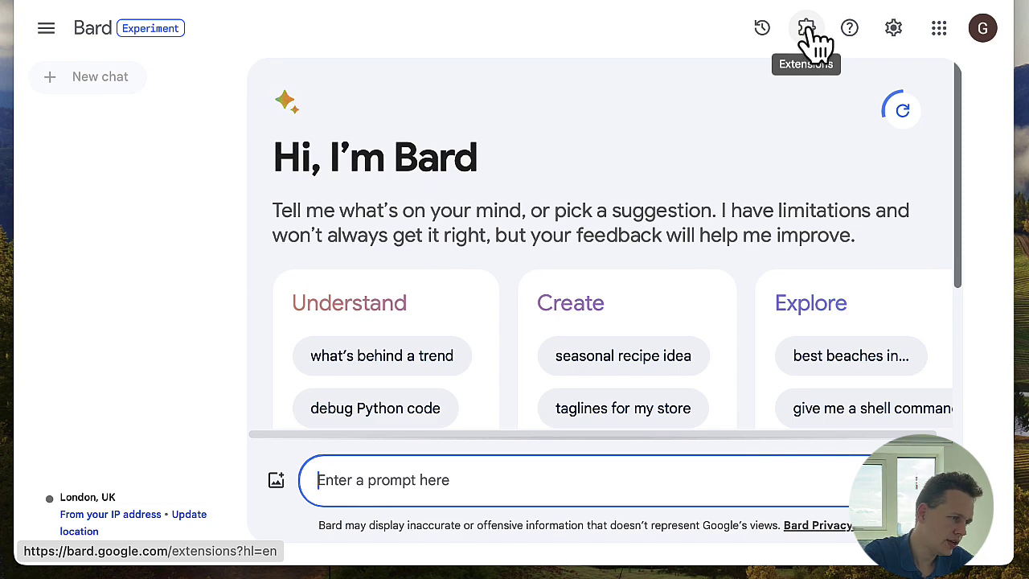
click(814, 32)
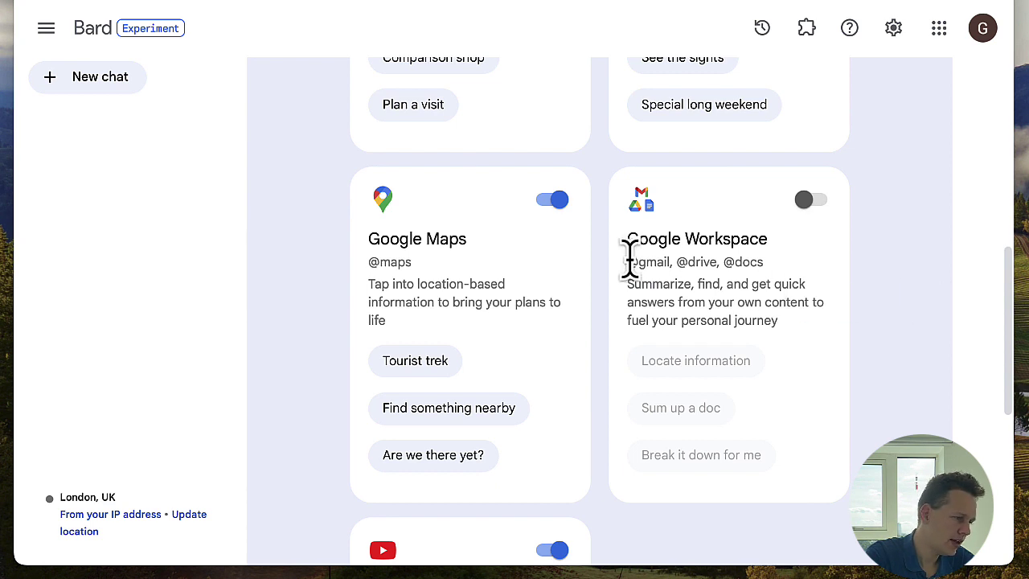
drag(630, 261, 670, 260)
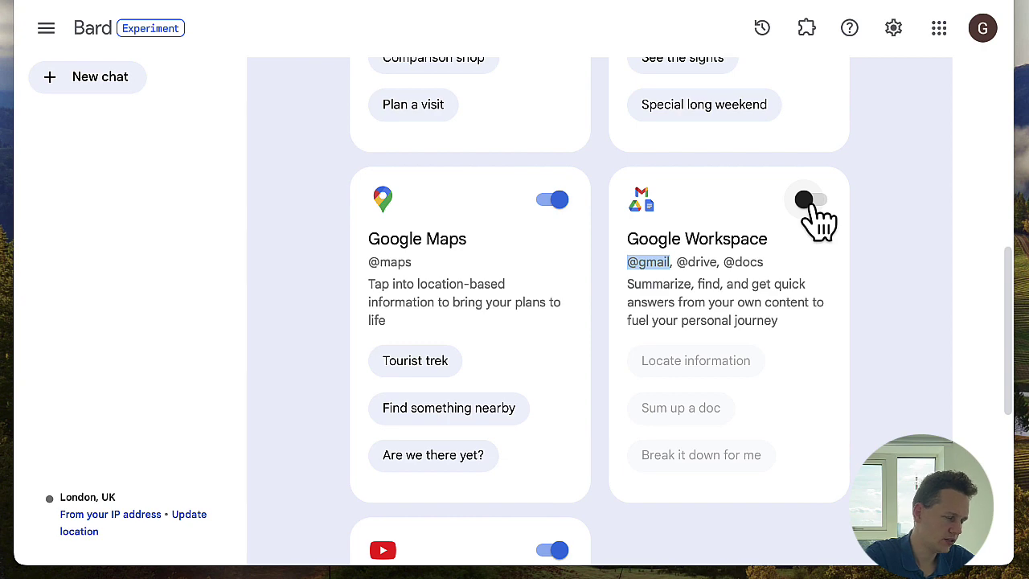
click(810, 201)
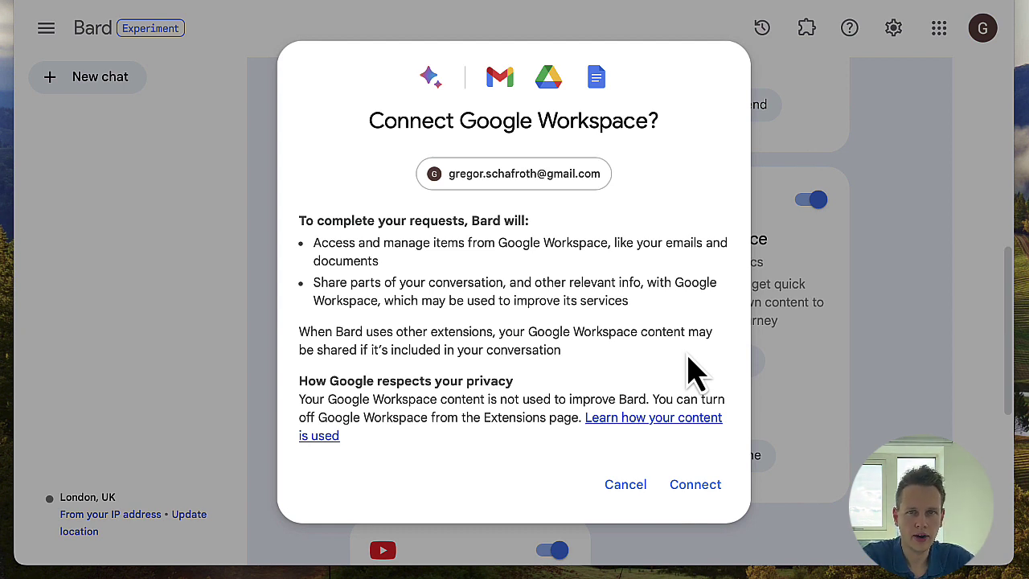
click(710, 487)
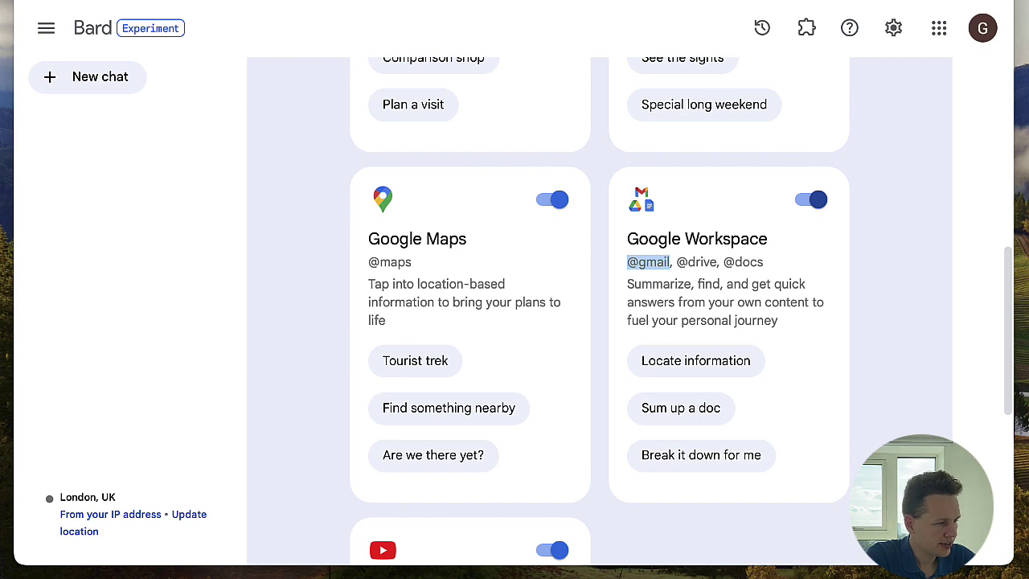
scroll(914, 420, up, 5)
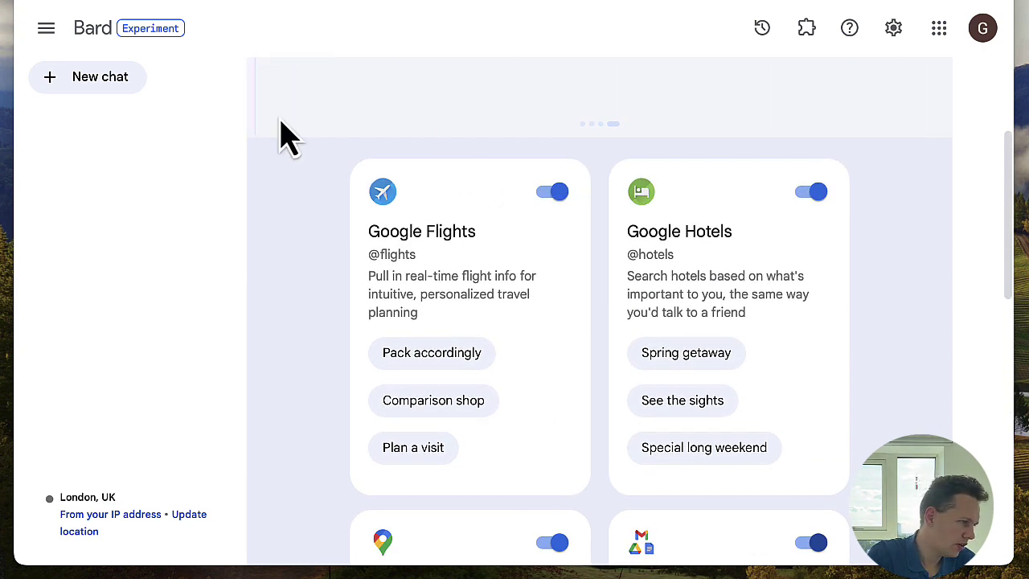
click(93, 30)
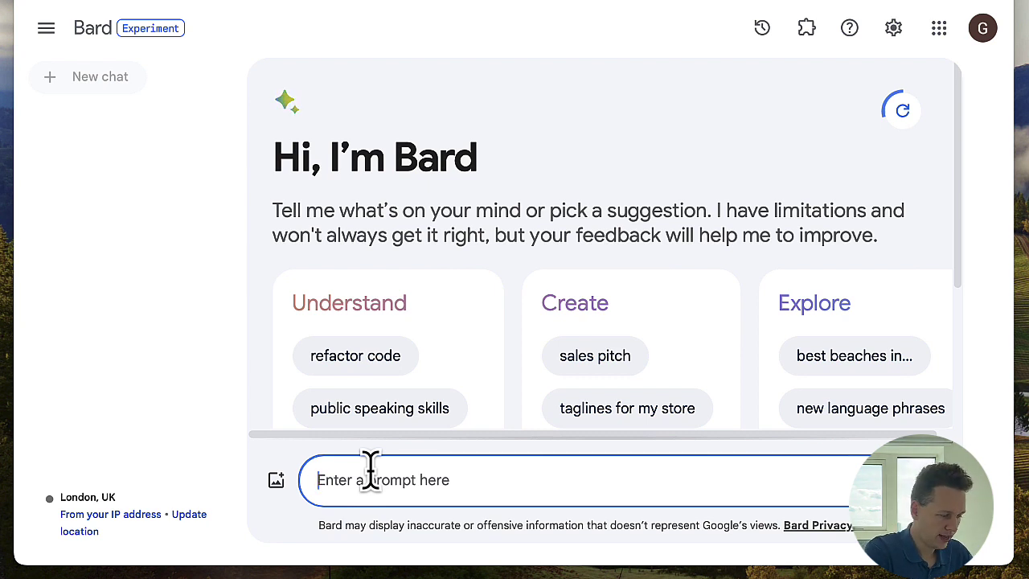
text(@)
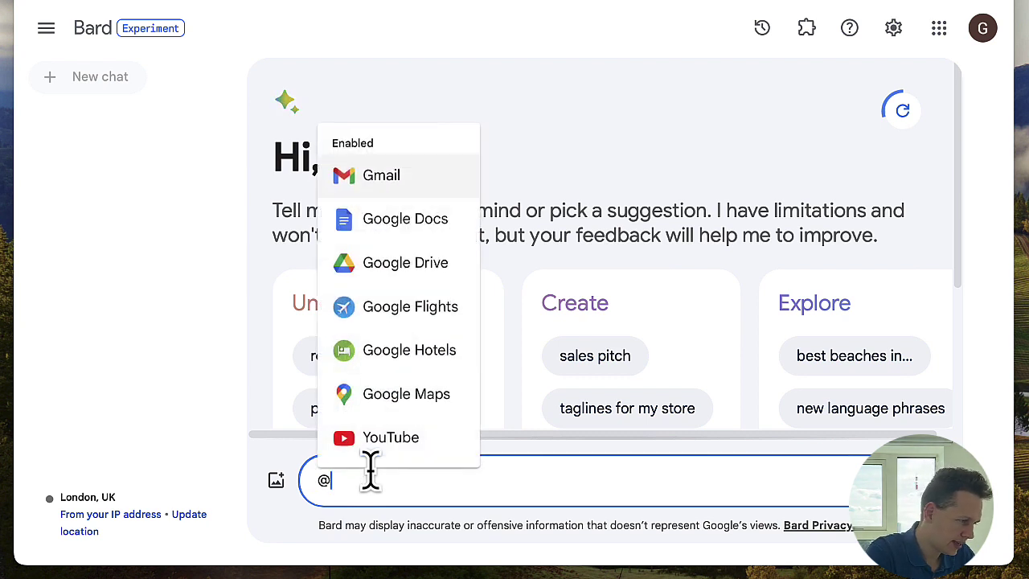
key(Tab)
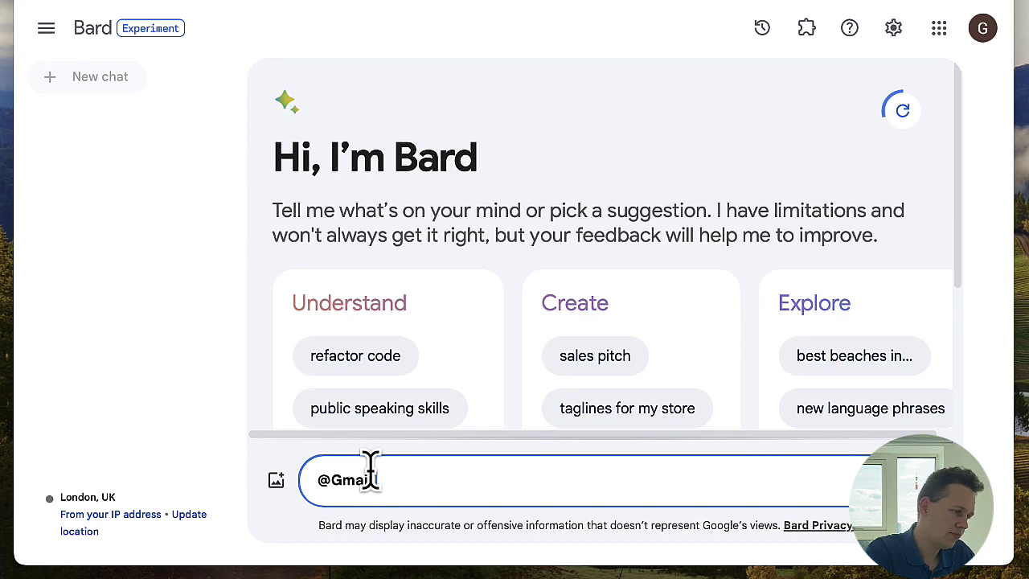